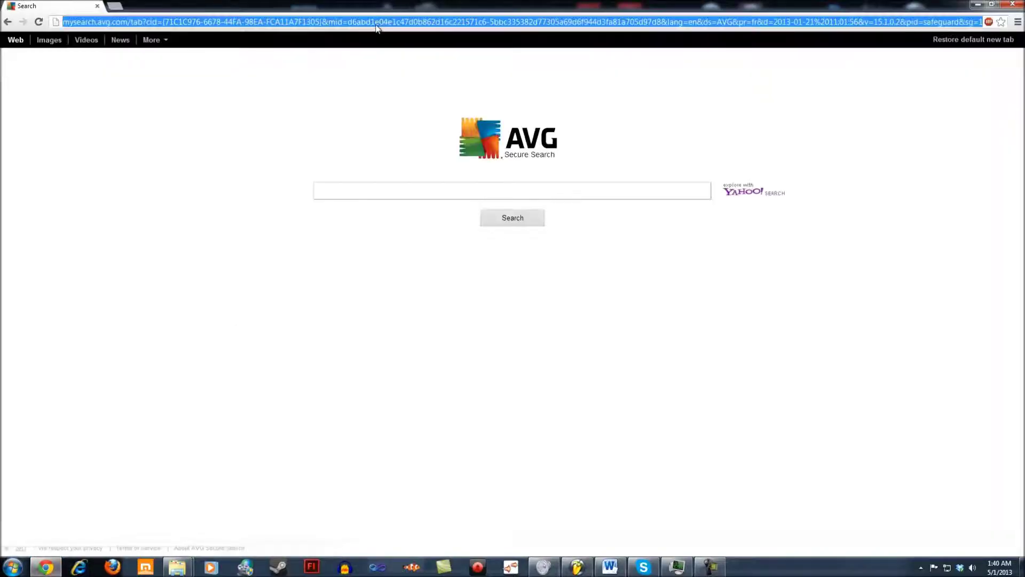
Step: Go to image-line.com and open the FL Studio product overview page
type("image-line.com")
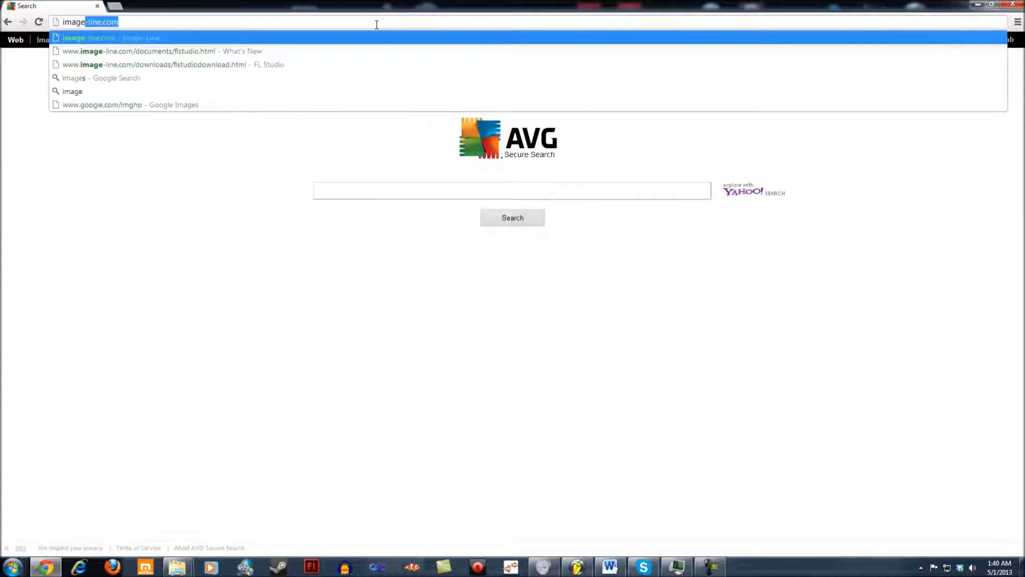
key("Return")
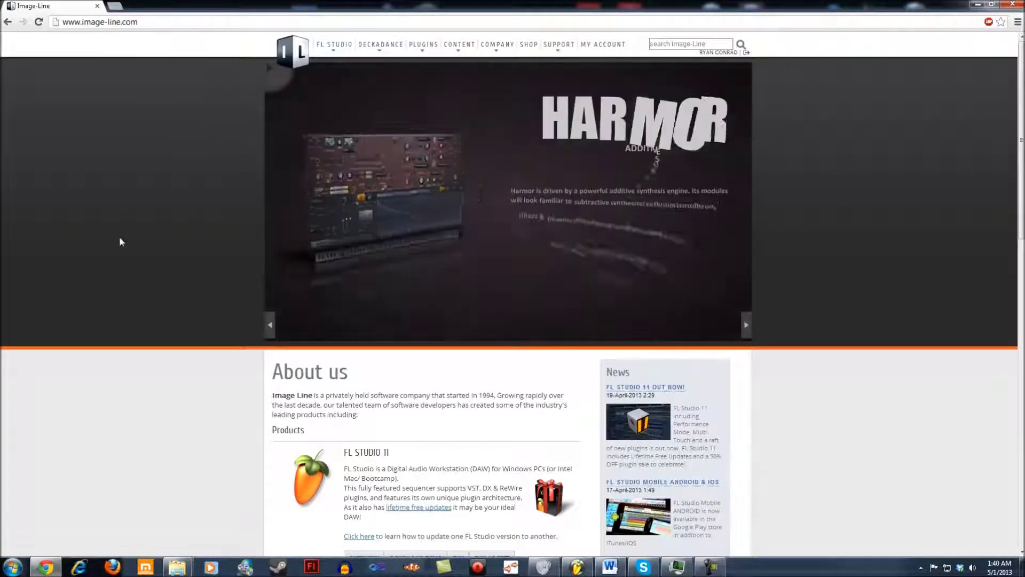
mouse_move(336, 45)
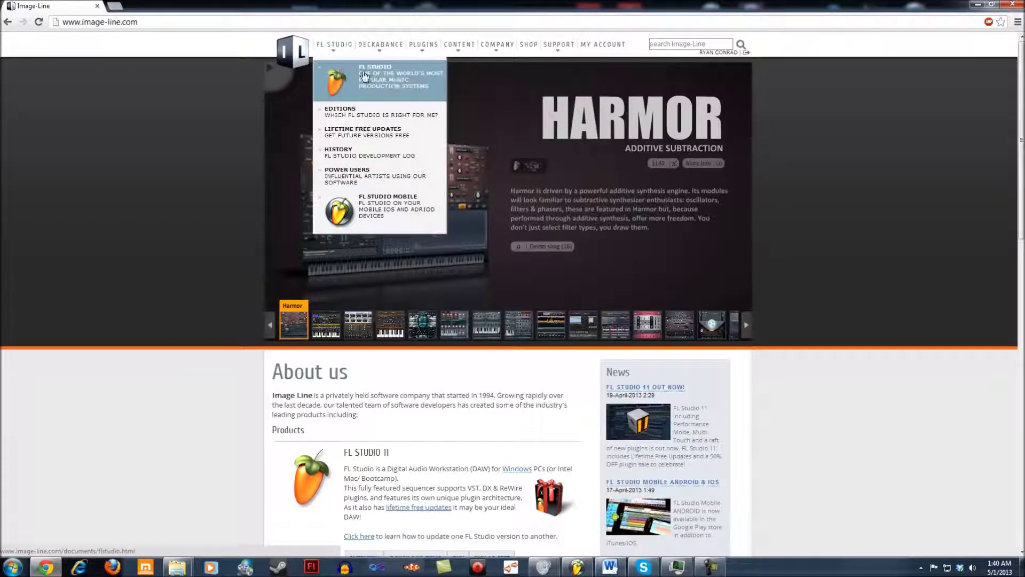
left_click(405, 82)
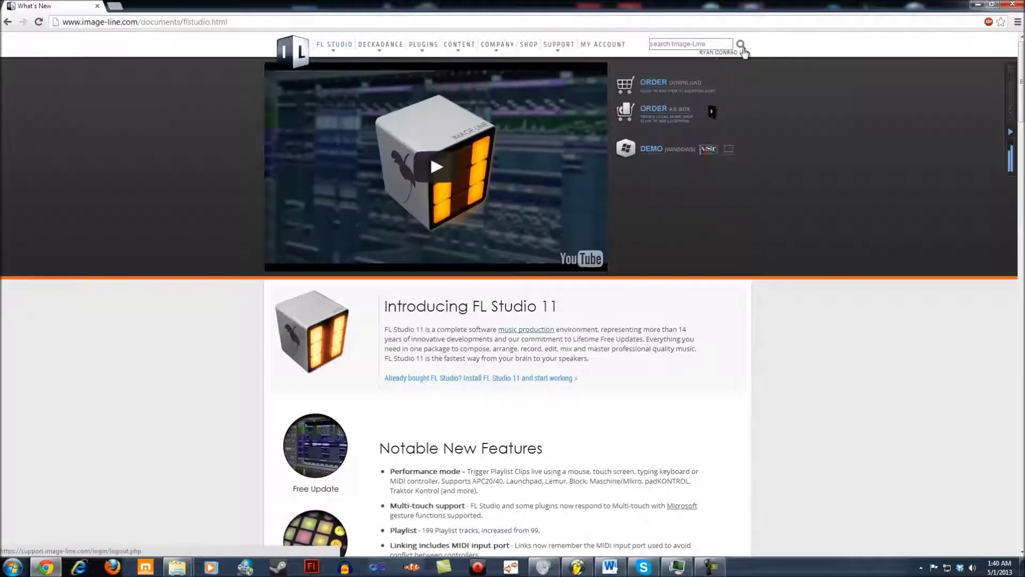
Step: Sign out of the Image-Line account and return to the FL Studio overview page
left_click(744, 52)
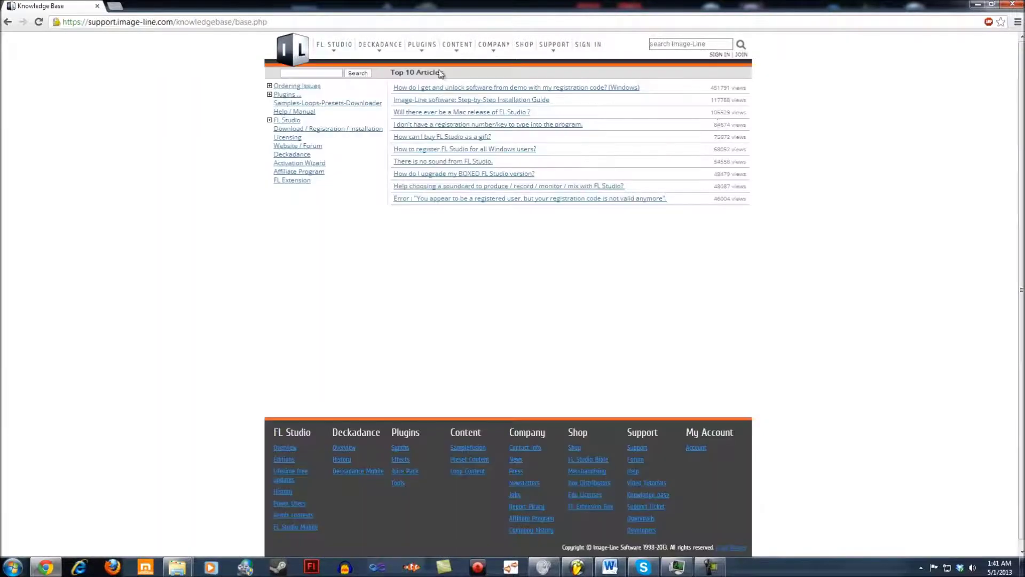
mouse_move(335, 48)
left_click(340, 67)
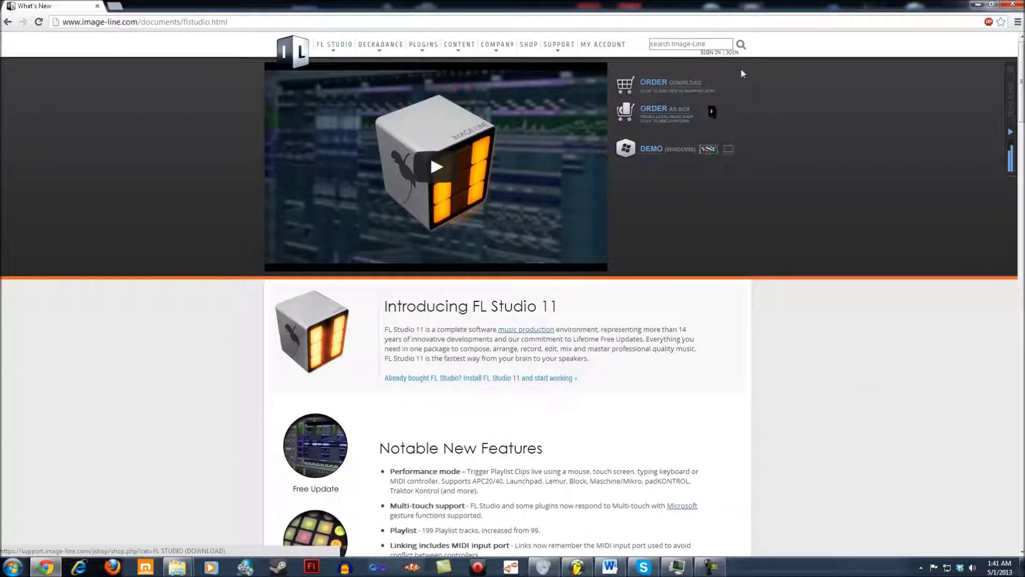
Step: Visit the FL Studio demo download page, then open the shop's FL Studio download editions
left_click(648, 150)
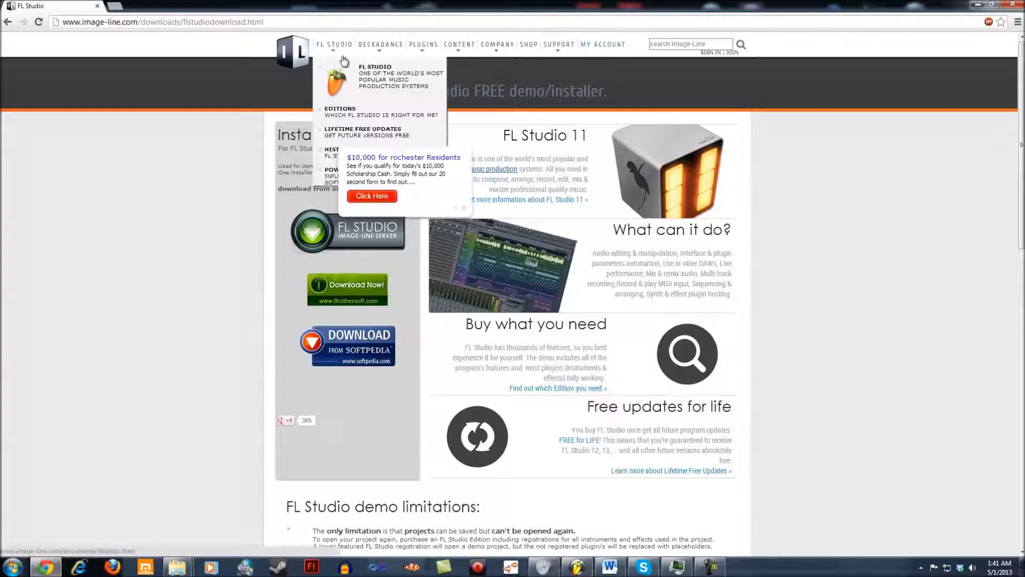
left_click(350, 76)
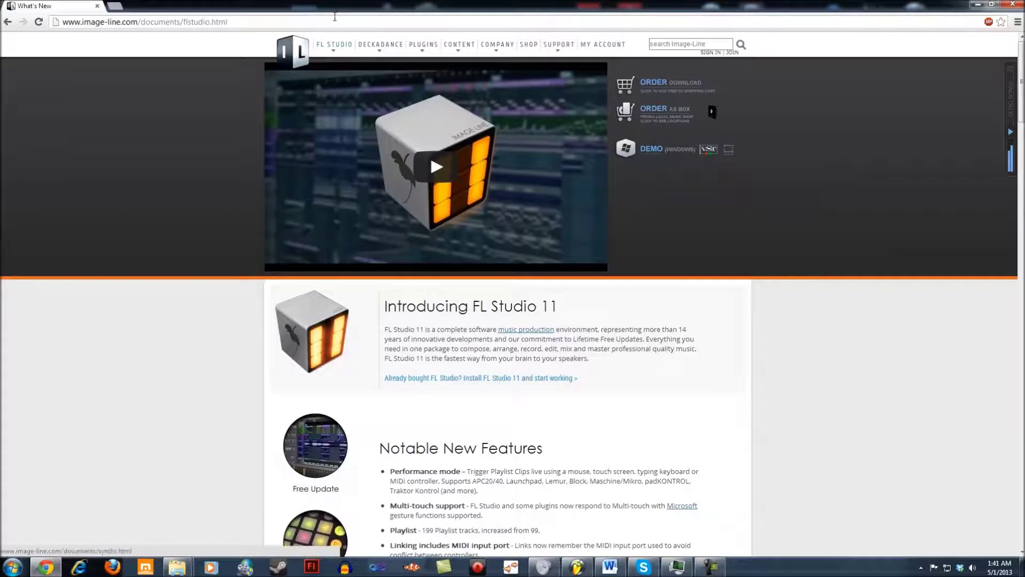
left_click(685, 84)
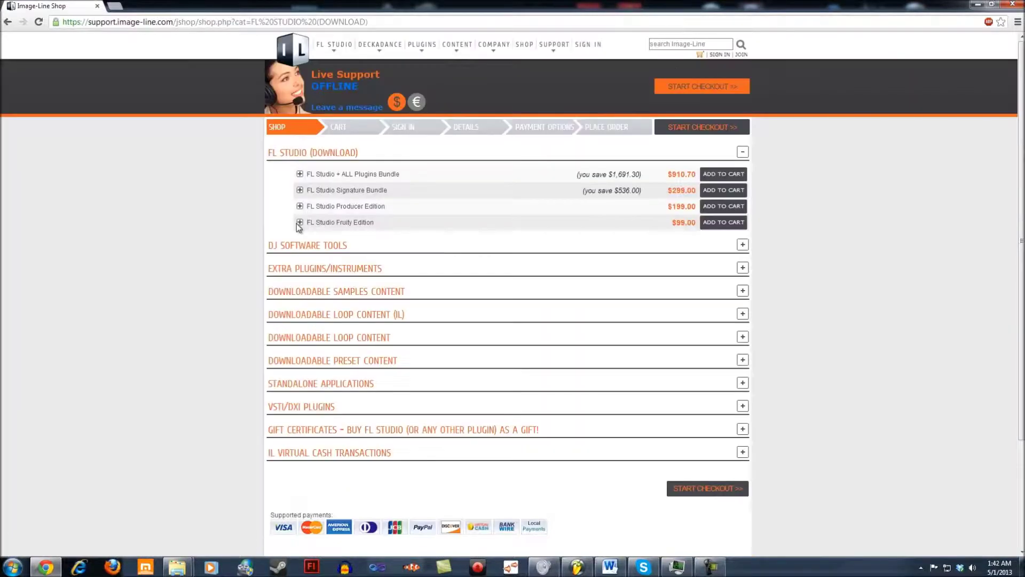
Step: Expand and collapse the Fruity Edition and Producer Edition details in the shop
left_click(300, 222)
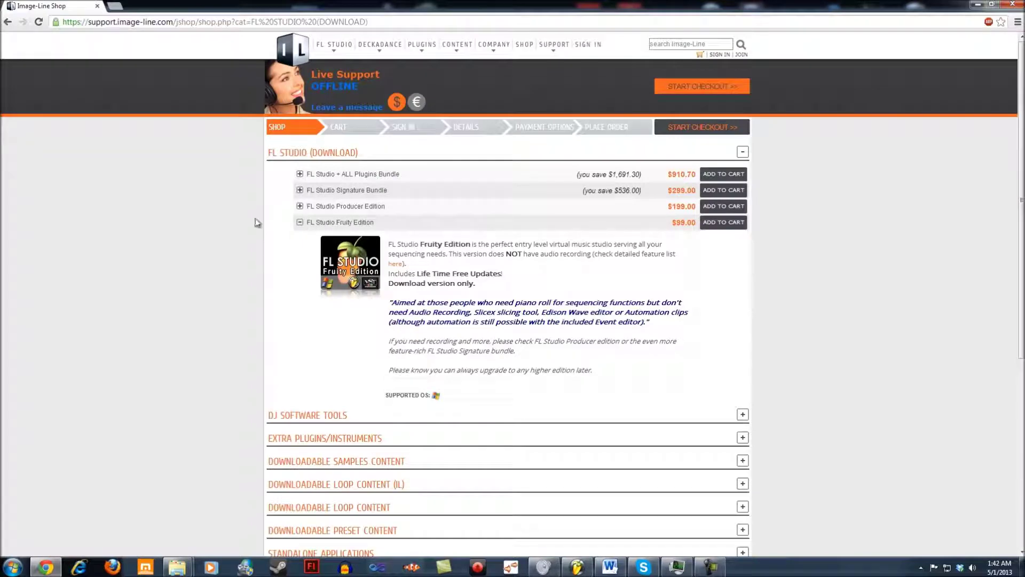
left_click(300, 222)
left_click(299, 206)
left_click(300, 206)
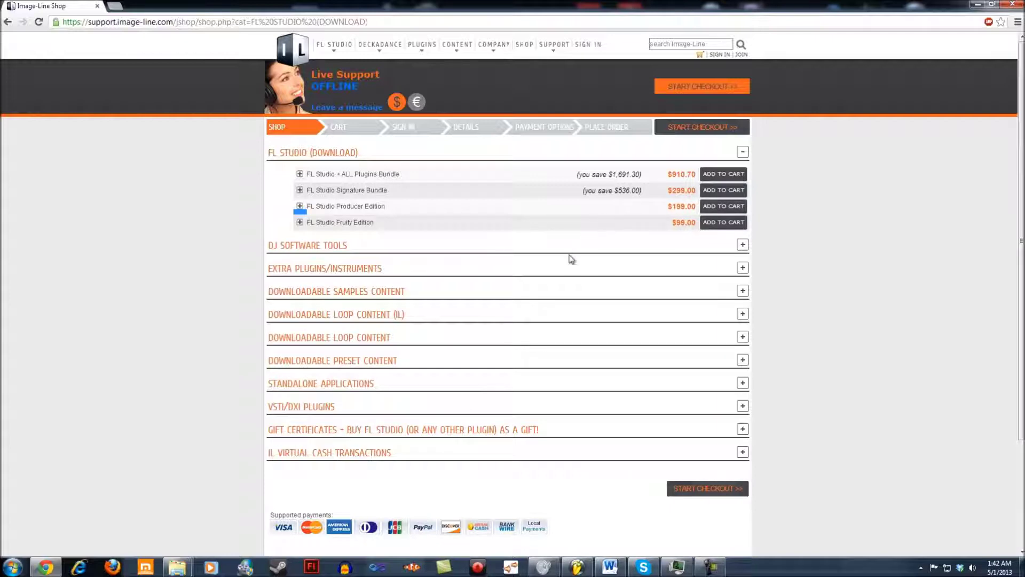
Step: Log in with the account e-mail and password, Keep me logged in unticked, and open the profile
left_click(718, 55)
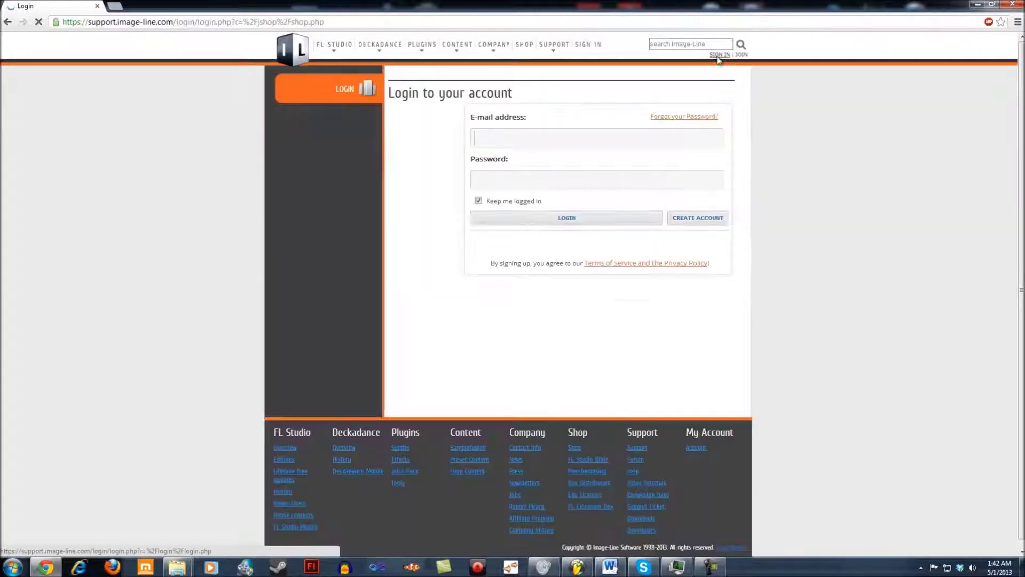
left_click(542, 138)
type("ryan")
key("Down")
key("Return")
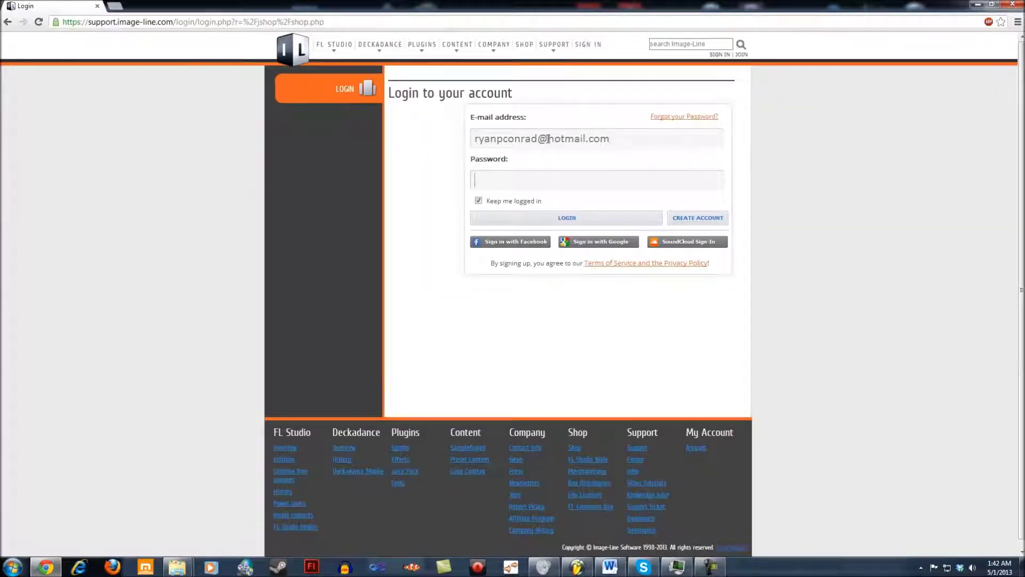
type("*****")
left_click(521, 201)
left_click(524, 217)
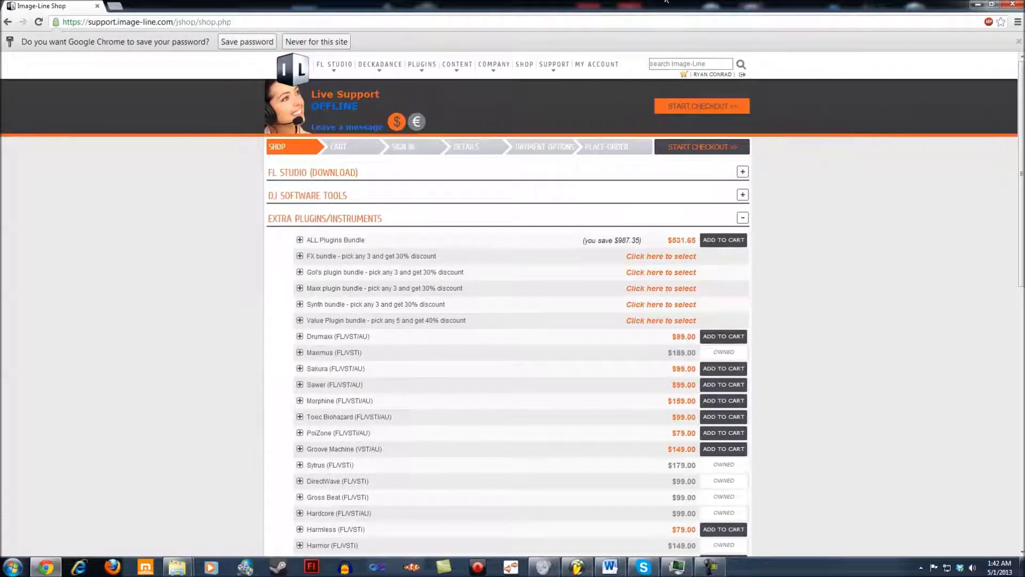
left_click(598, 71)
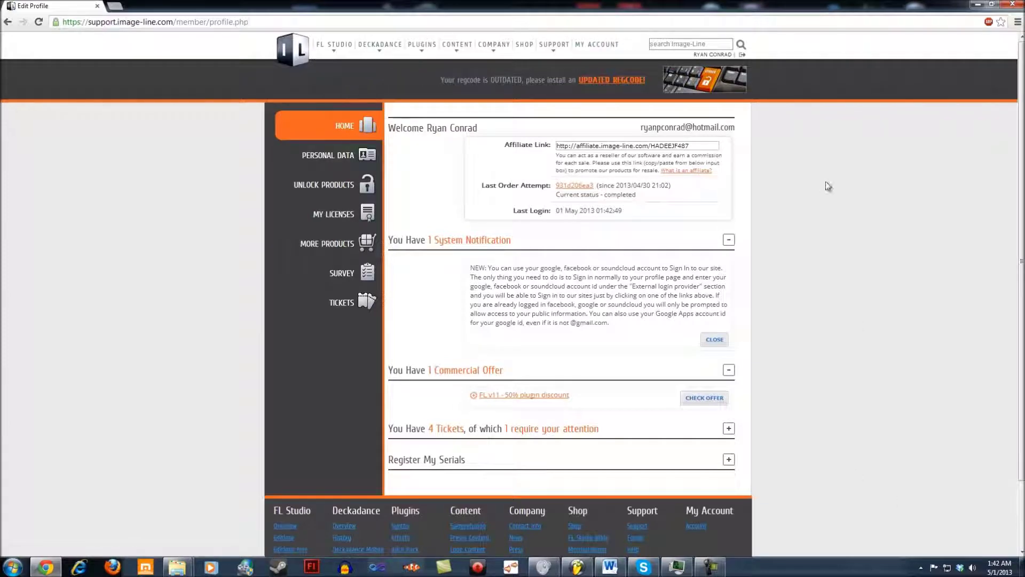
Step: Download FLRegkey (6).Reg from Unlock Products and merge it into the Windows registry
left_click(324, 188)
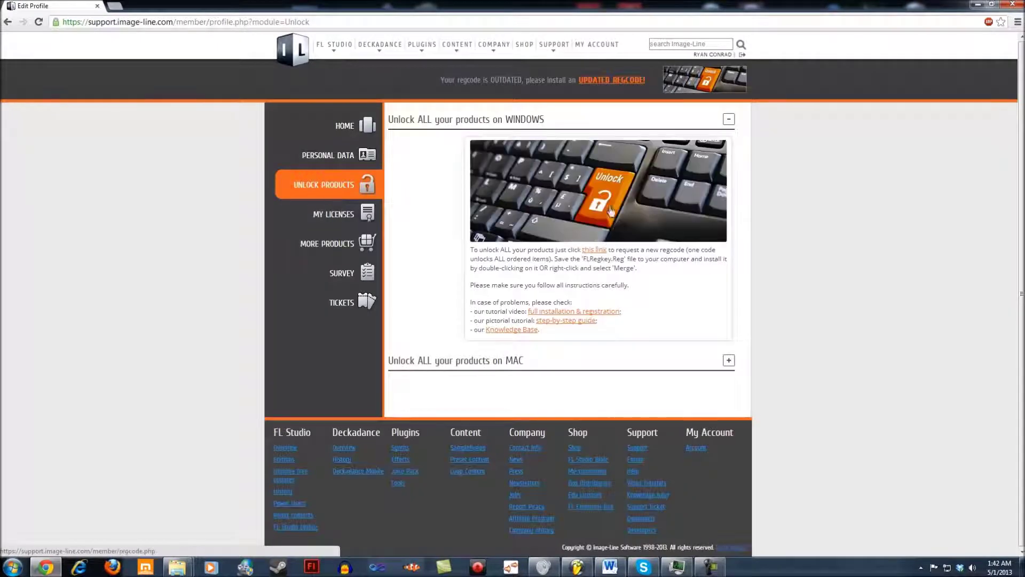
left_click(592, 251)
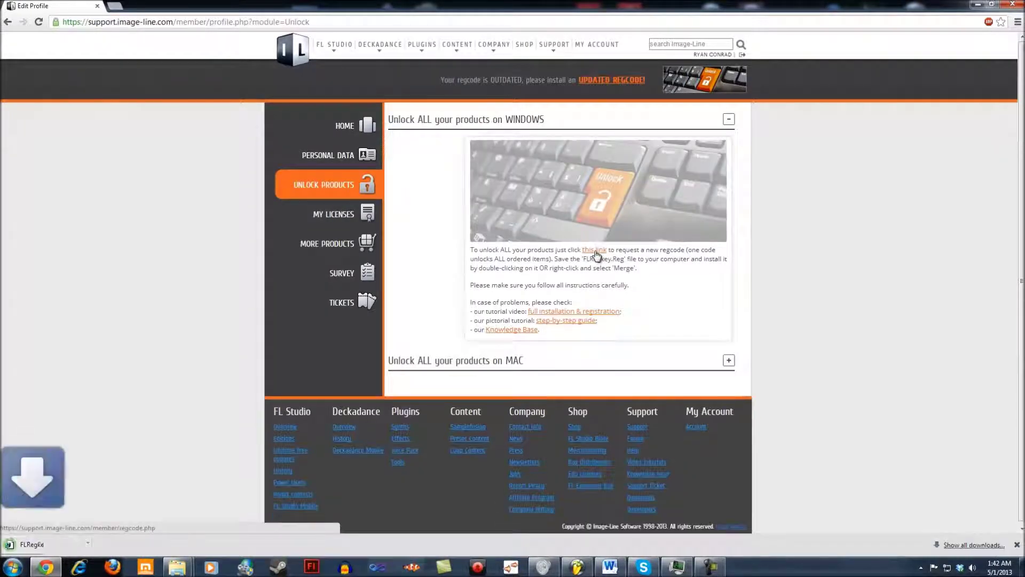
left_click(84, 553)
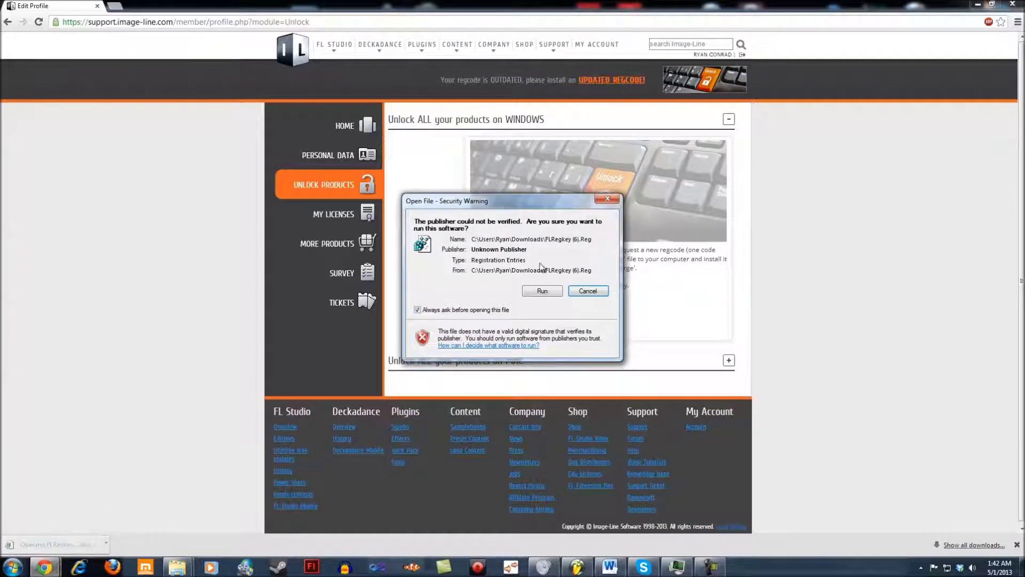
left_click(537, 290)
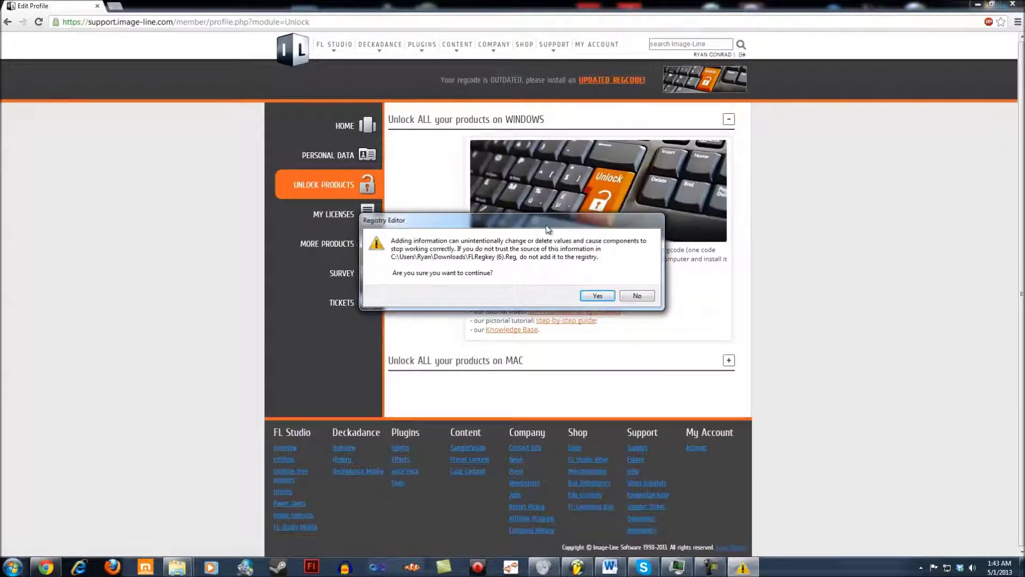
left_click_drag(531, 220, 540, 222)
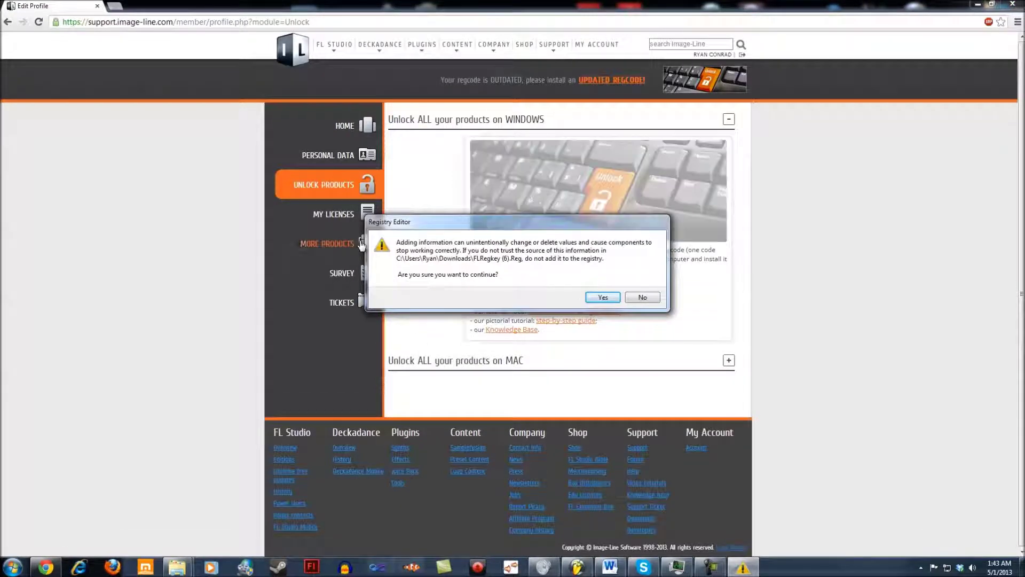
left_click(602, 296)
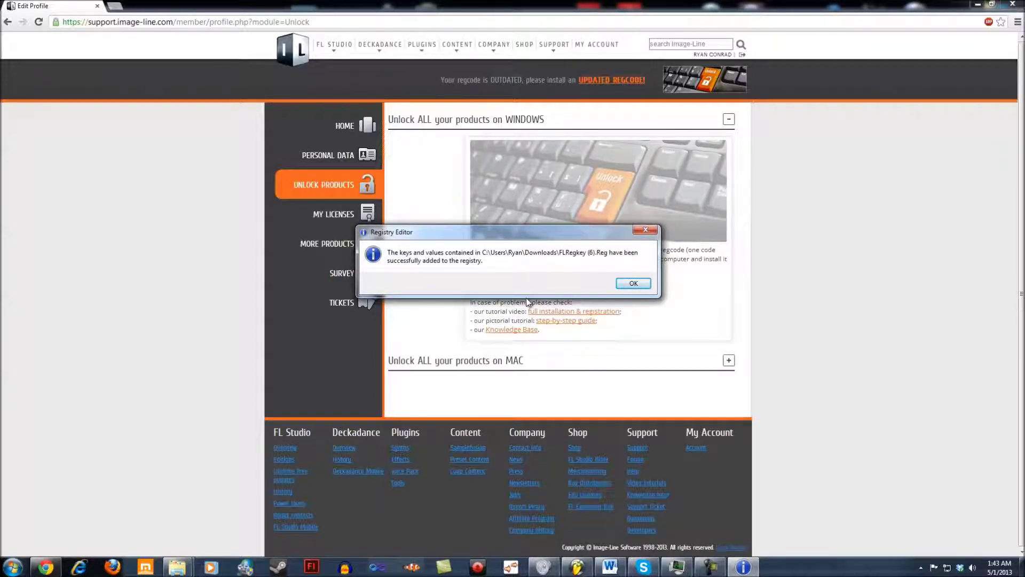
left_click(630, 283)
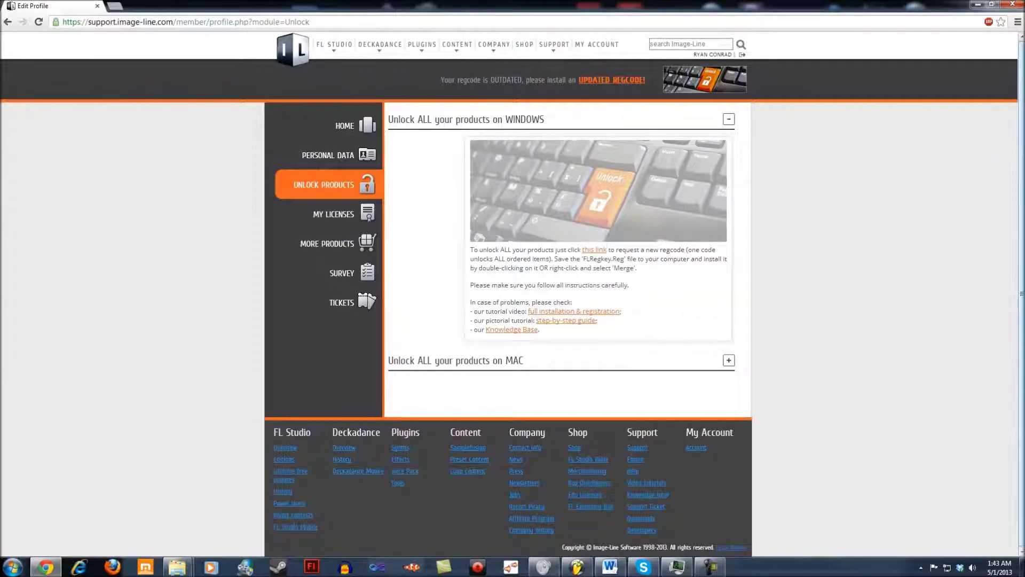
Step: Close FL Studio from the taskbar and open MyComputer from the Start menu's All Programs
right_click(577, 566)
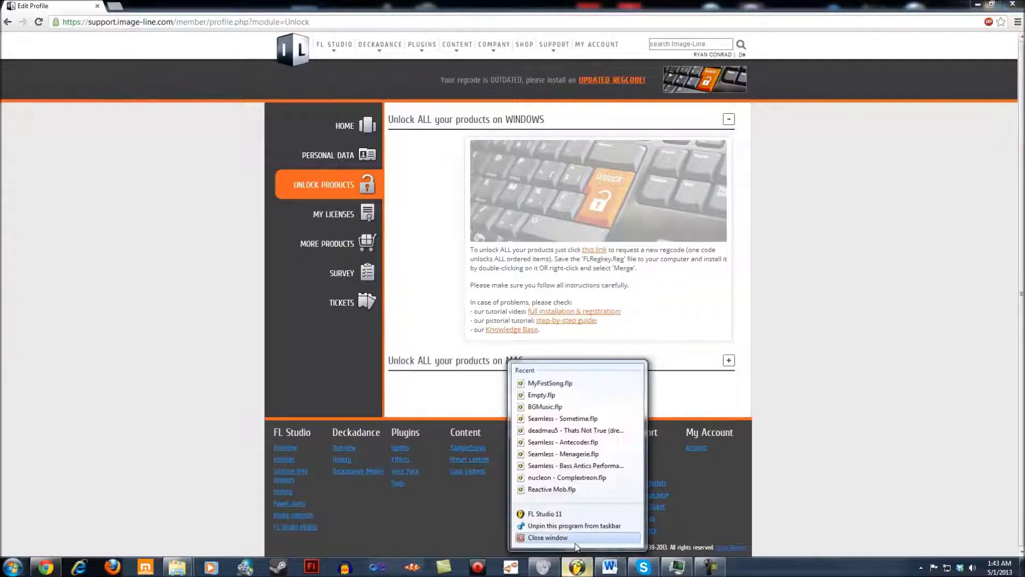
left_click(578, 543)
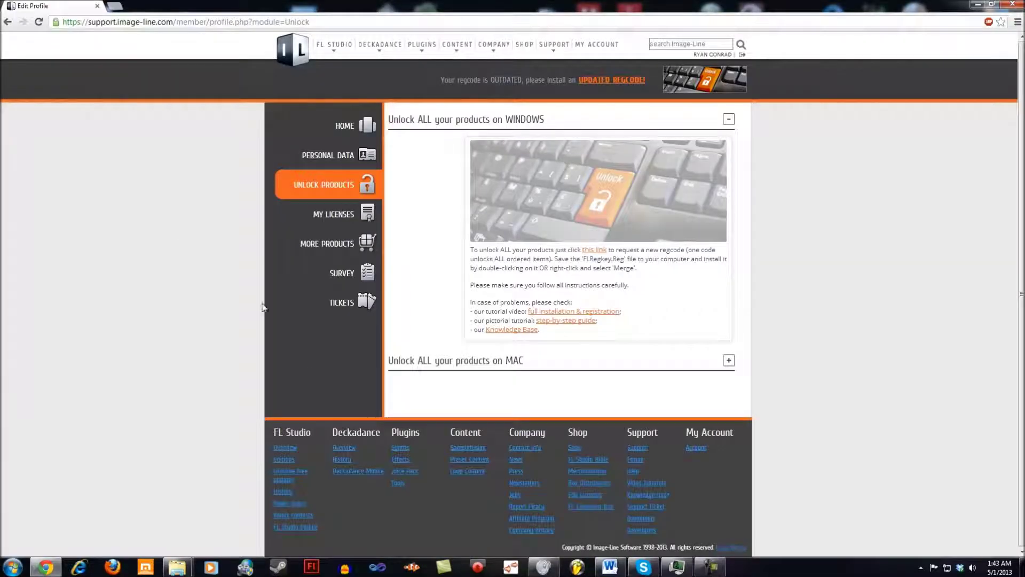
left_click(11, 567)
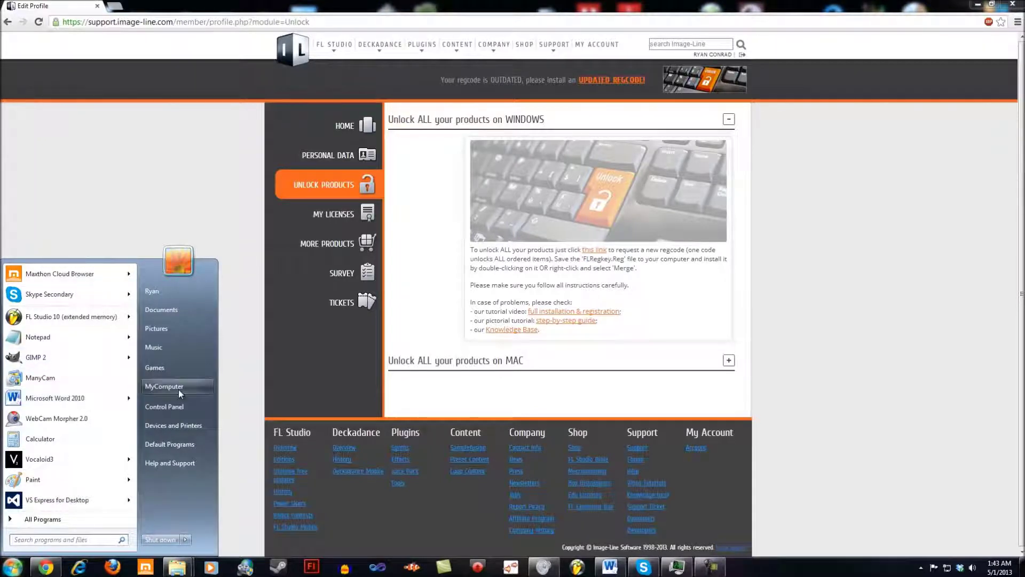
left_click(59, 520)
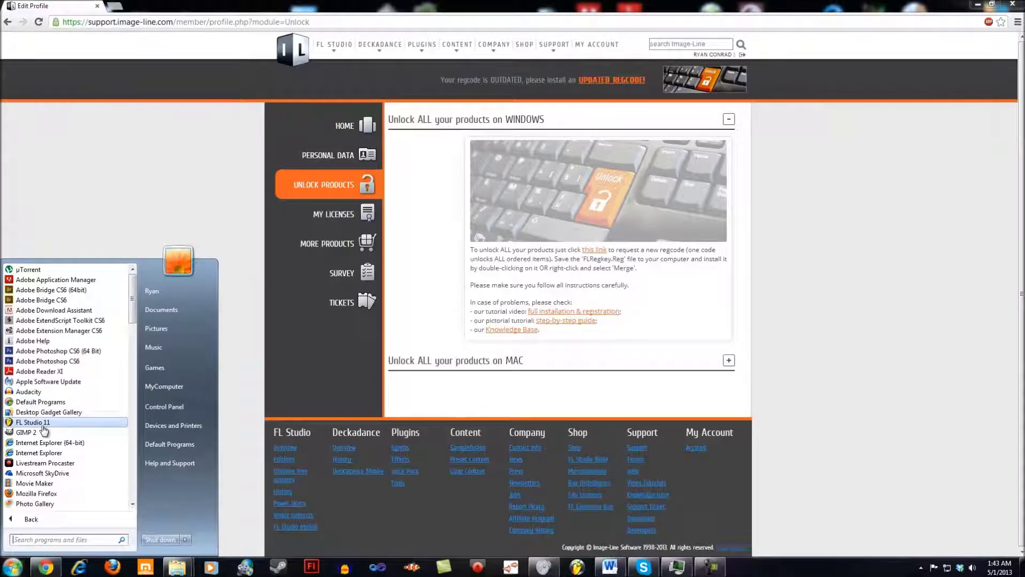
left_click(188, 385)
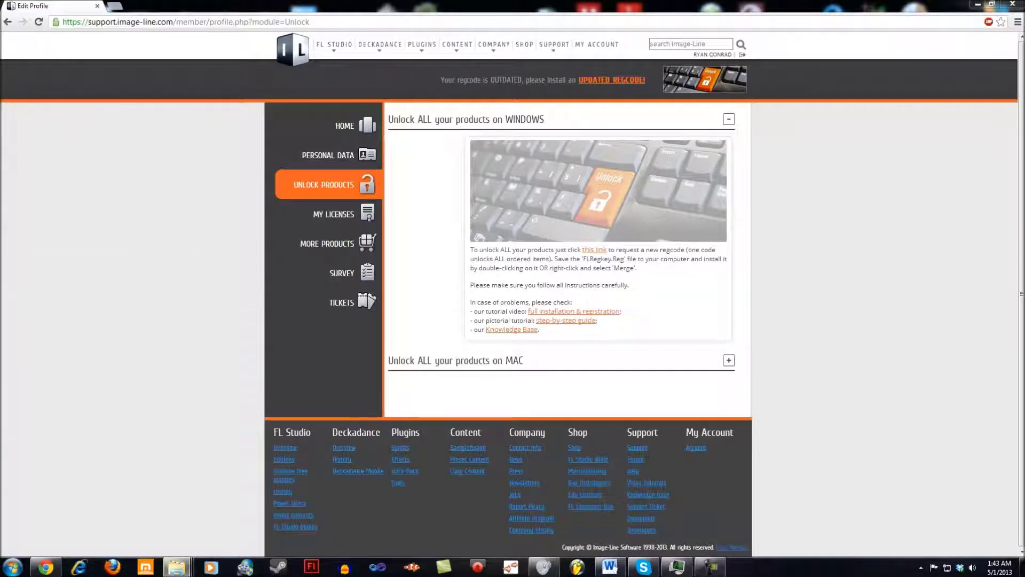
left_click_drag(854, 75, 555, 138)
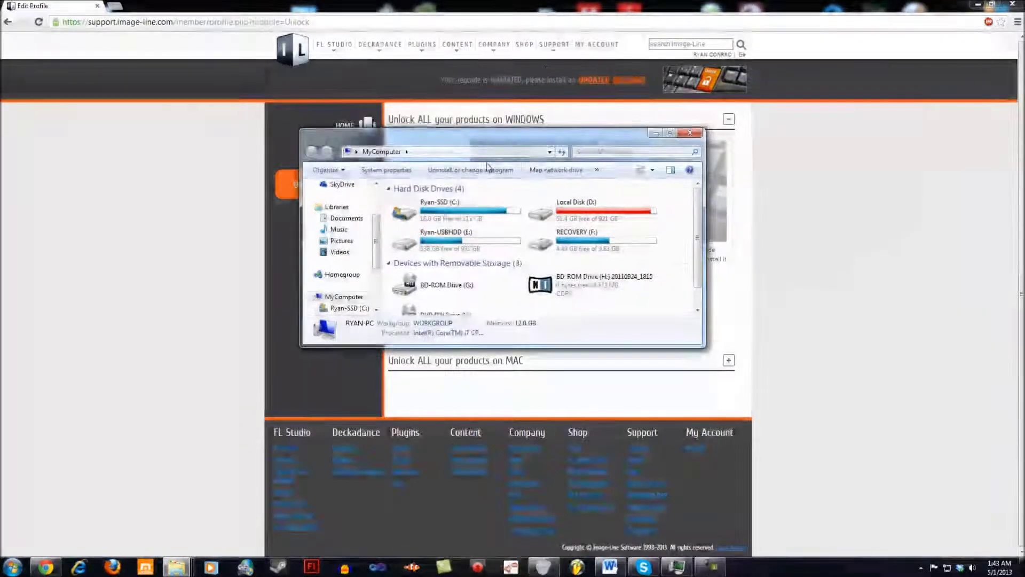
Step: Browse to Program Files (x86) > Image-Line > FL Studio 11
scroll(451, 211, "down", 2)
double_click(451, 223)
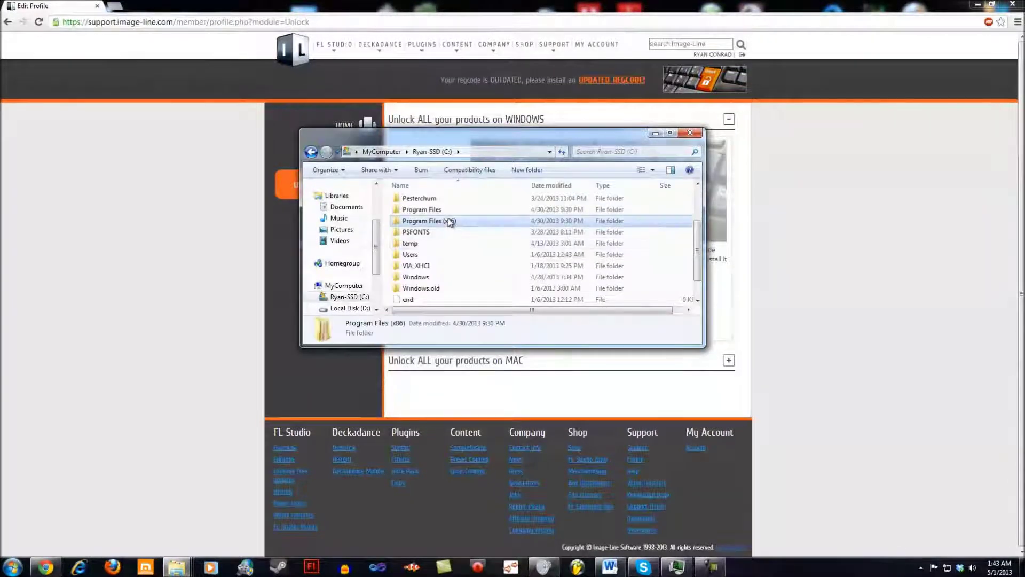
scroll(477, 237, "down", 8)
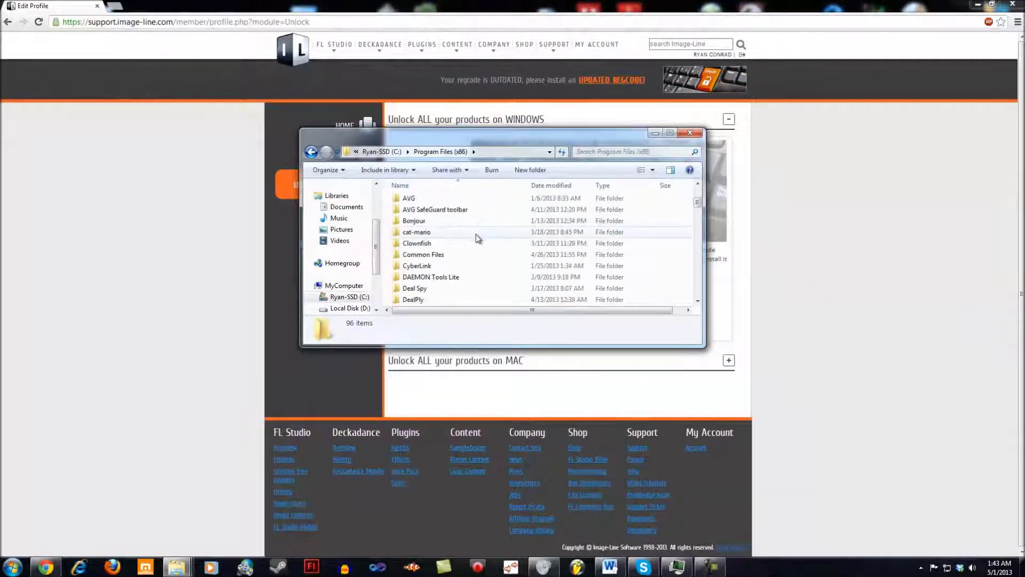
scroll(475, 238, "down", 1)
scroll(472, 241, "up", 2)
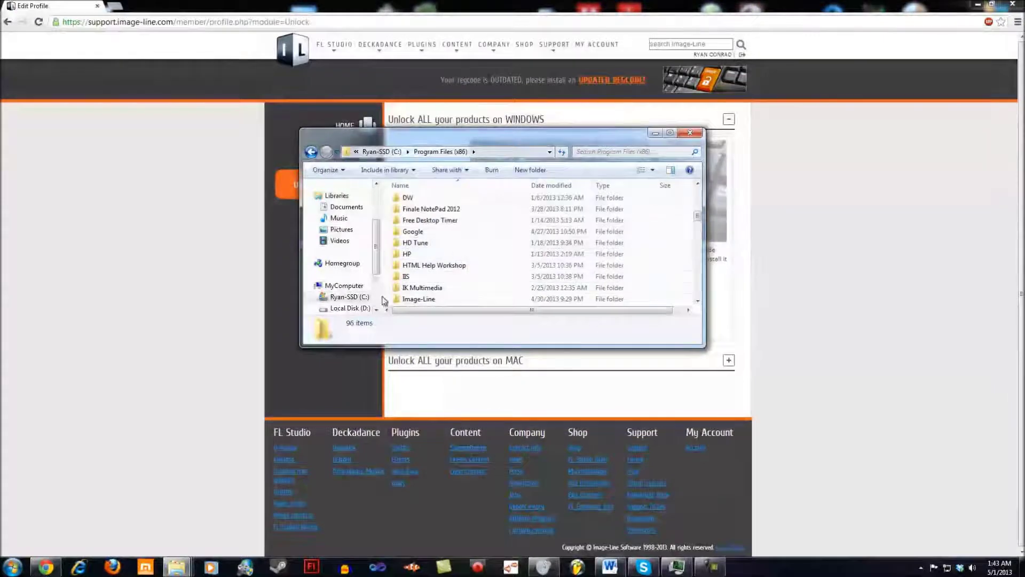
double_click(419, 298)
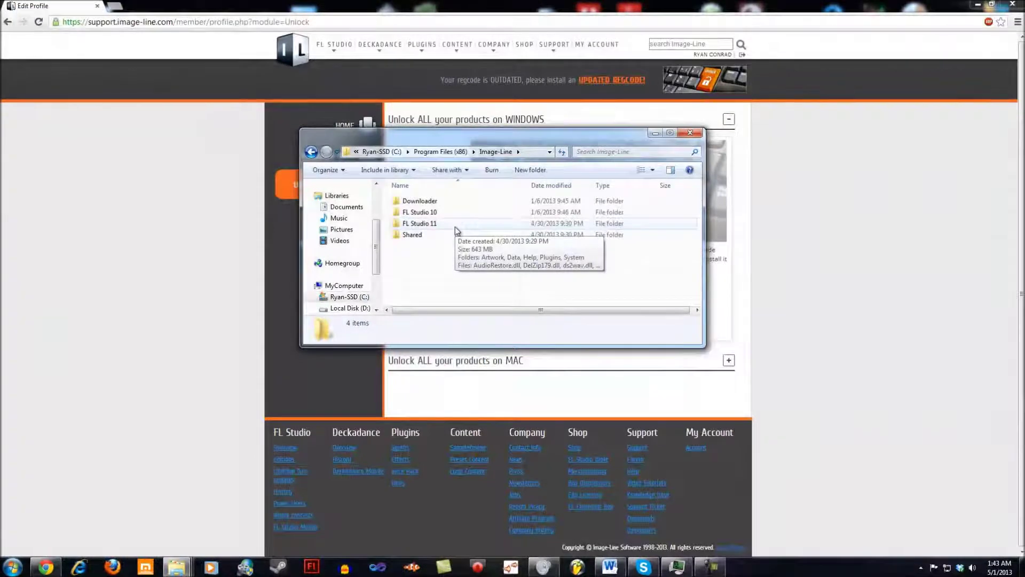
double_click(454, 225)
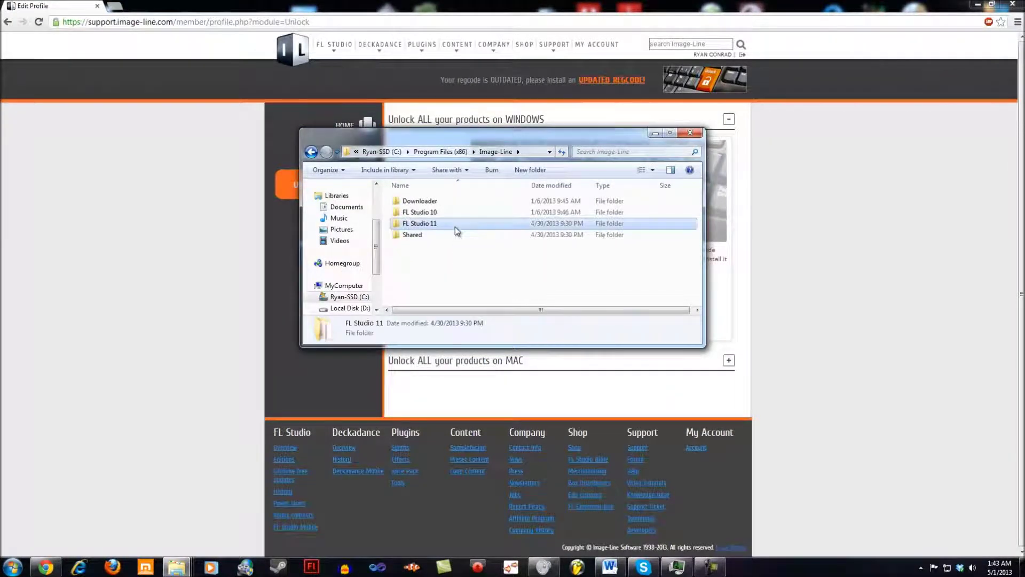
Step: Check the properties of FL (compatible memory).exe, then launch FL Studio from FL.exe
scroll(473, 243, "down", 3)
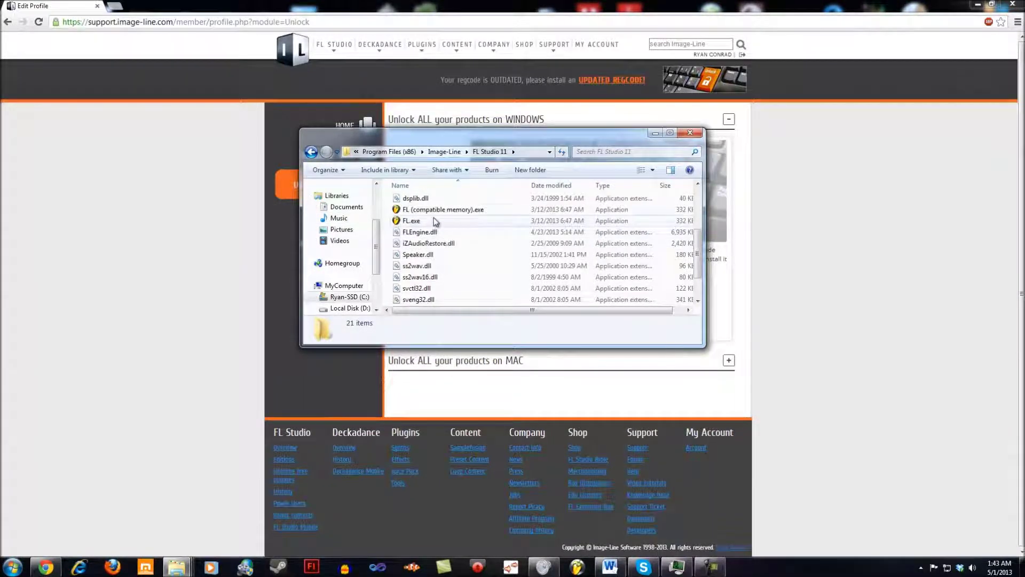
scroll(441, 216, "up", 1)
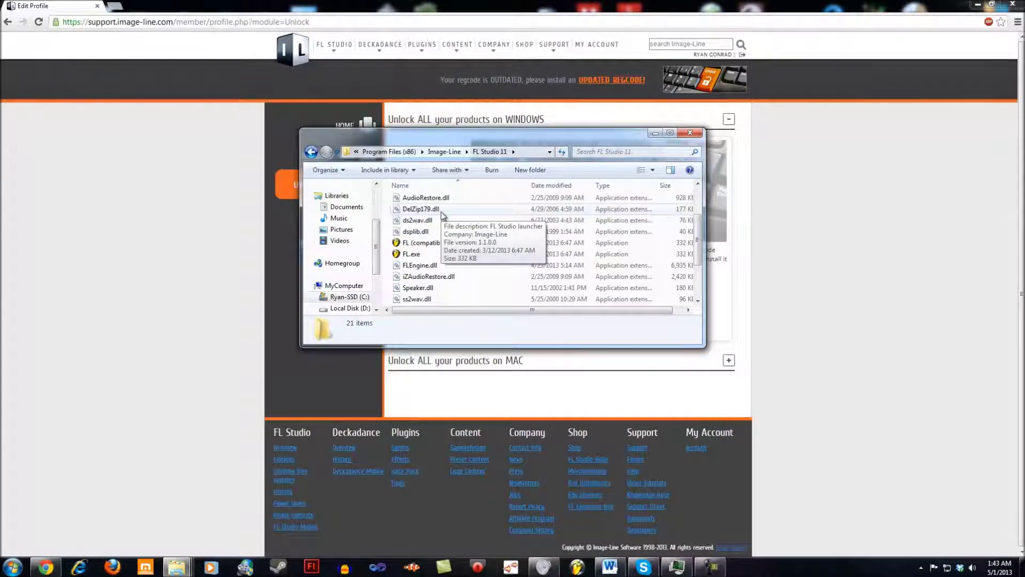
scroll(442, 215, "down", 1)
scroll(442, 214, "up", 3)
scroll(441, 211, "down", 2)
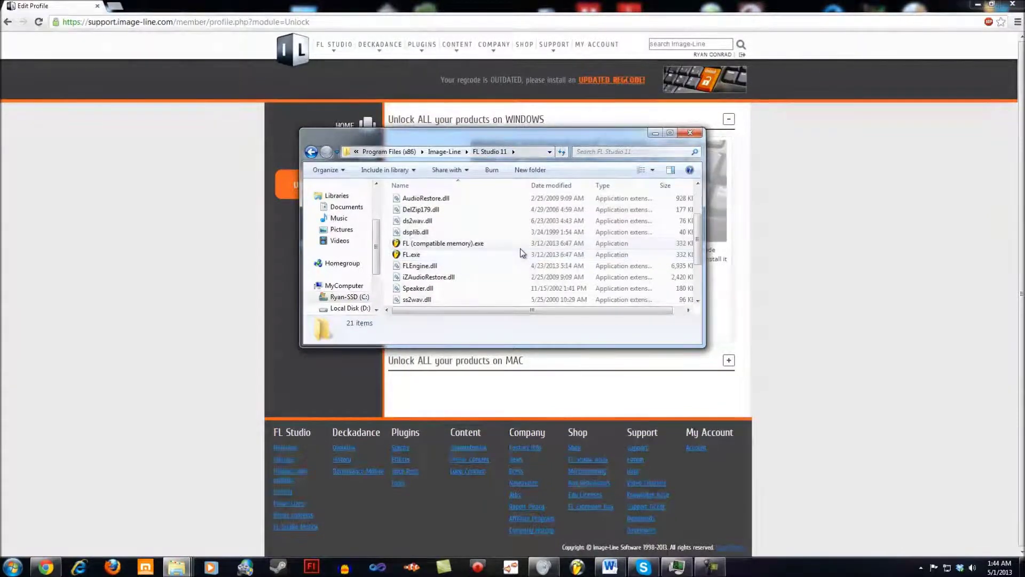
right_click(423, 245)
left_click(453, 501)
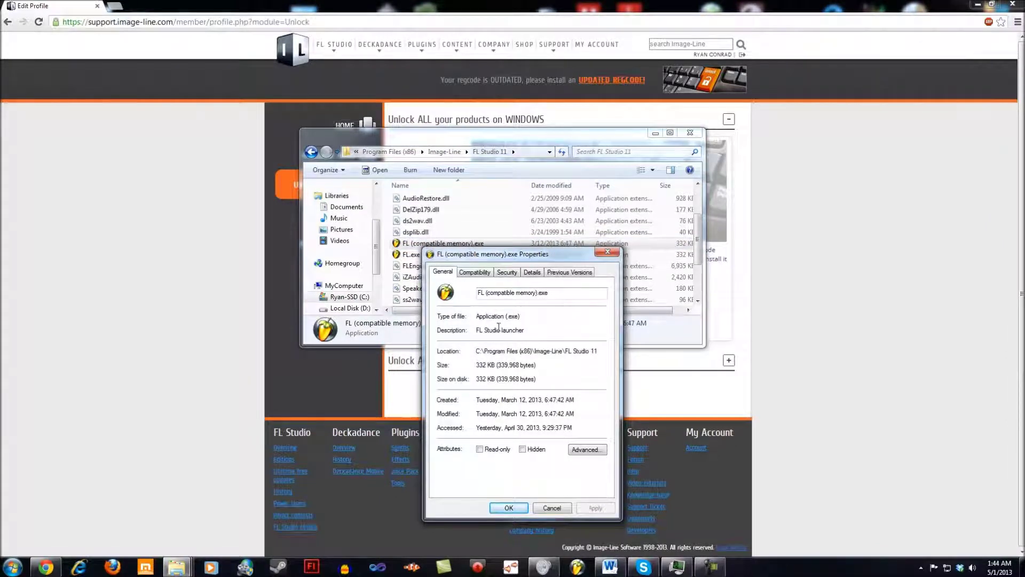
left_click_drag(560, 293, 445, 308)
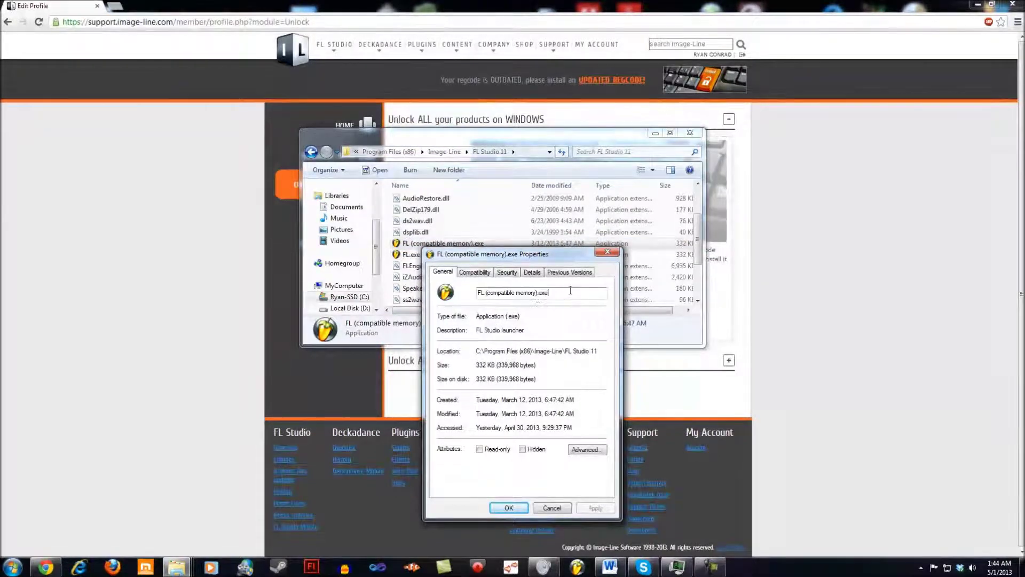
left_click(607, 251)
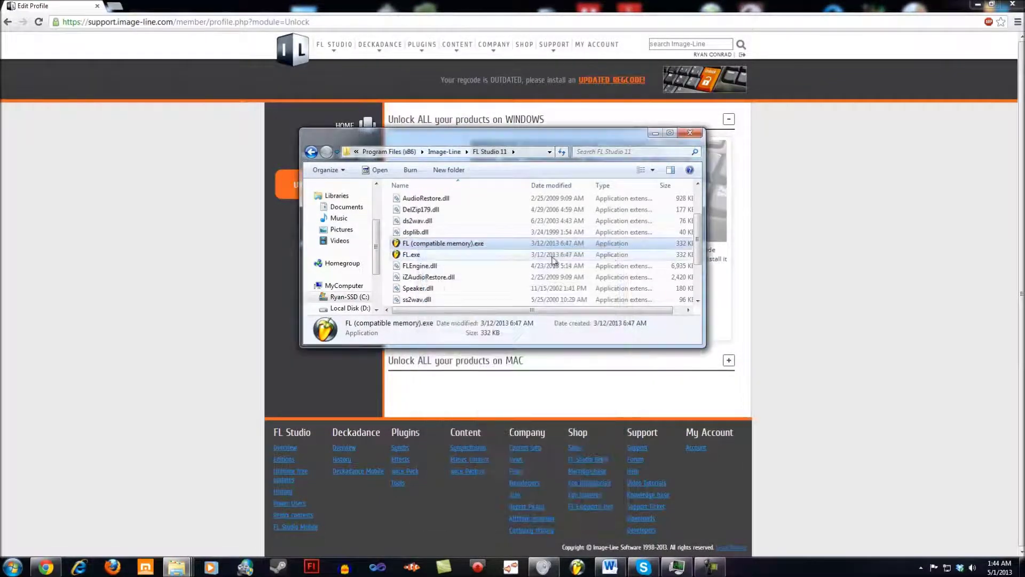
left_click(464, 255)
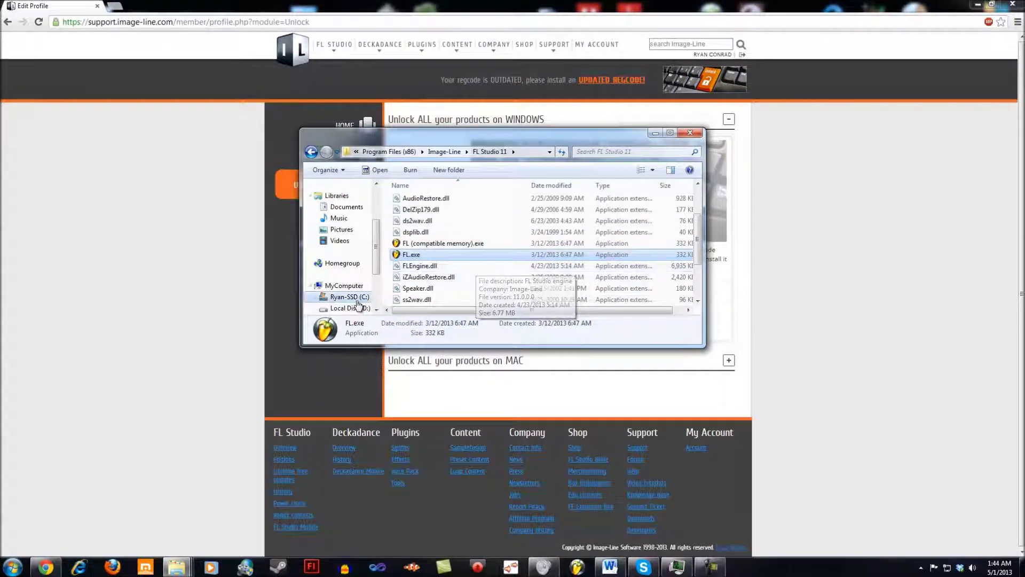
double_click(419, 256)
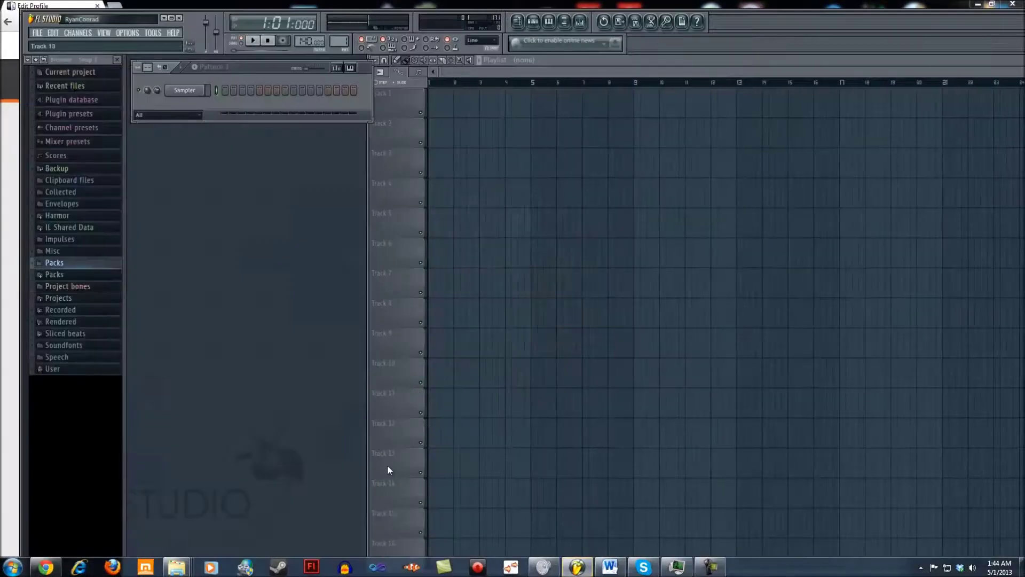
Step: Load the Minimal > Empty template as a new project, then start a new project via File > New
left_click_drag(51, 19, 30, 13)
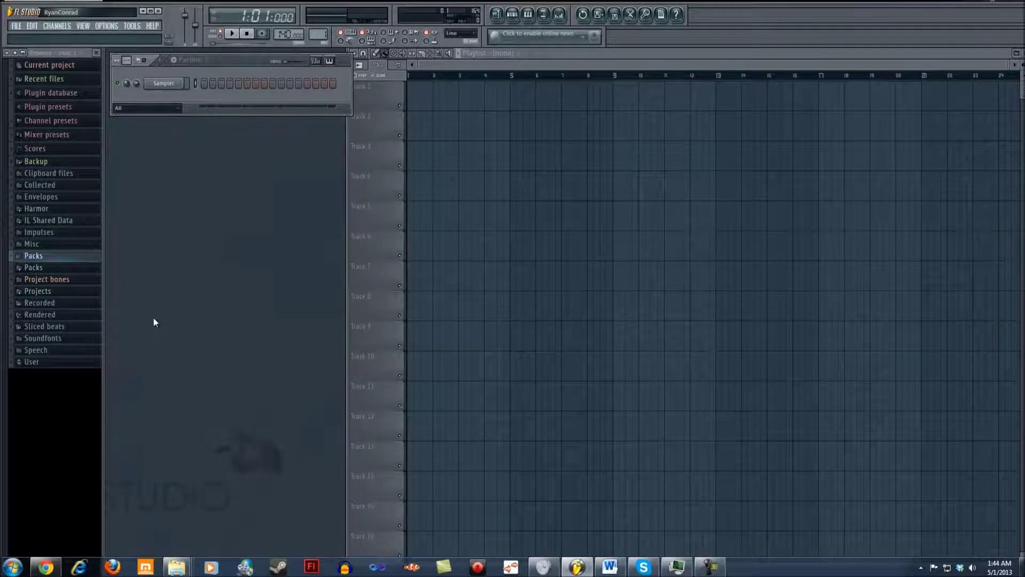
left_click(16, 26)
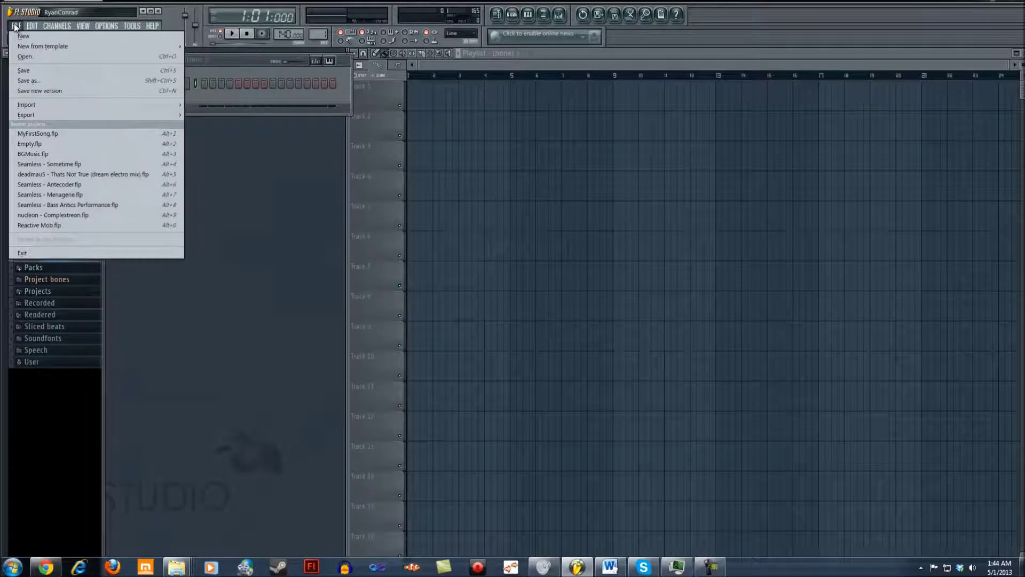
mouse_move(107, 46)
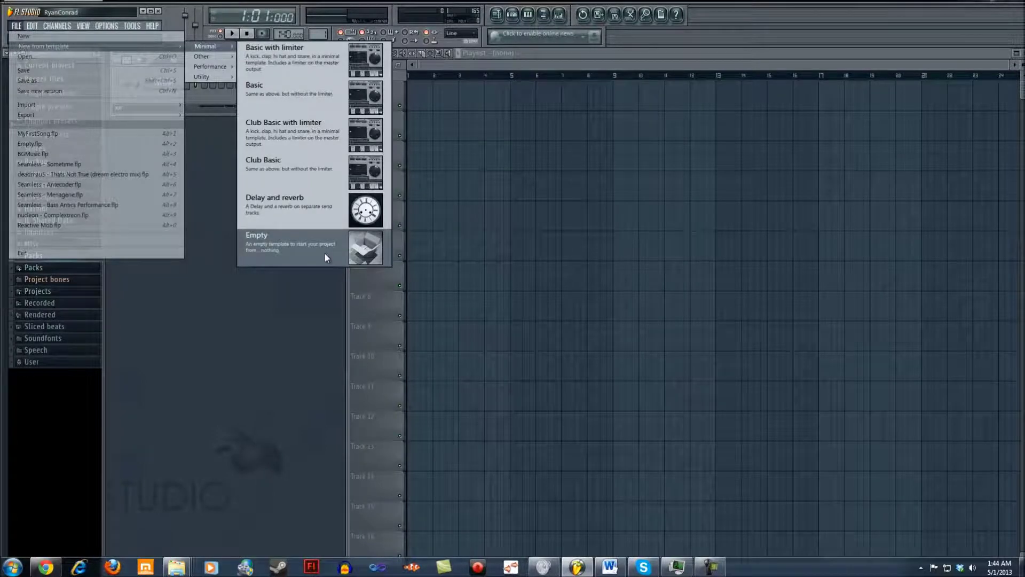
left_click(281, 248)
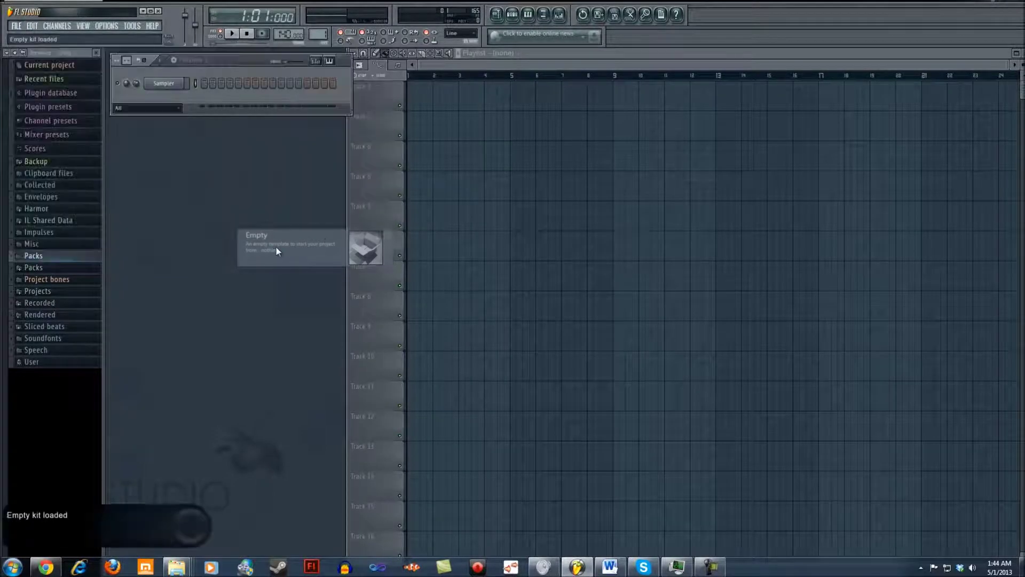
left_click(28, 27)
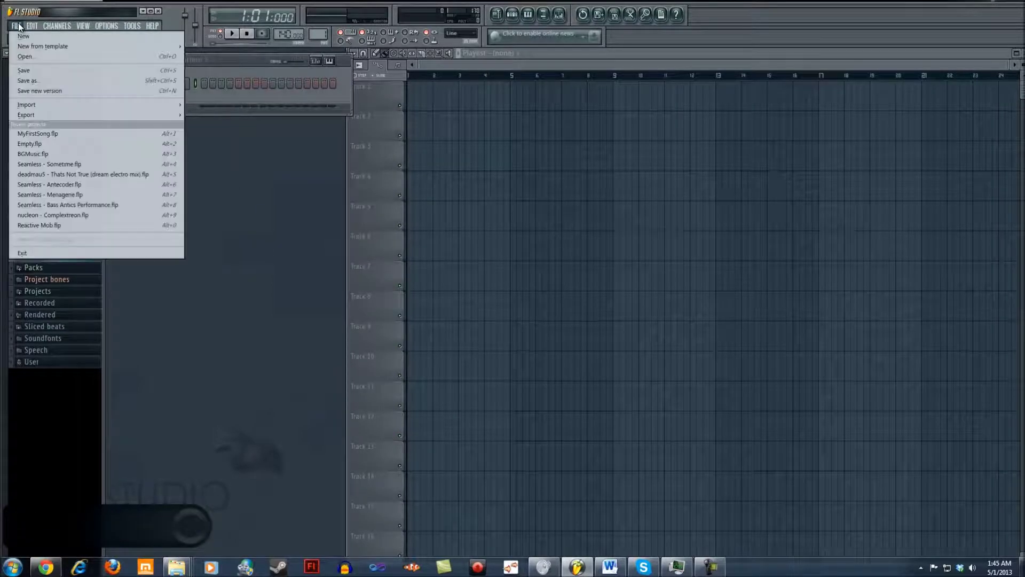
left_click(38, 36)
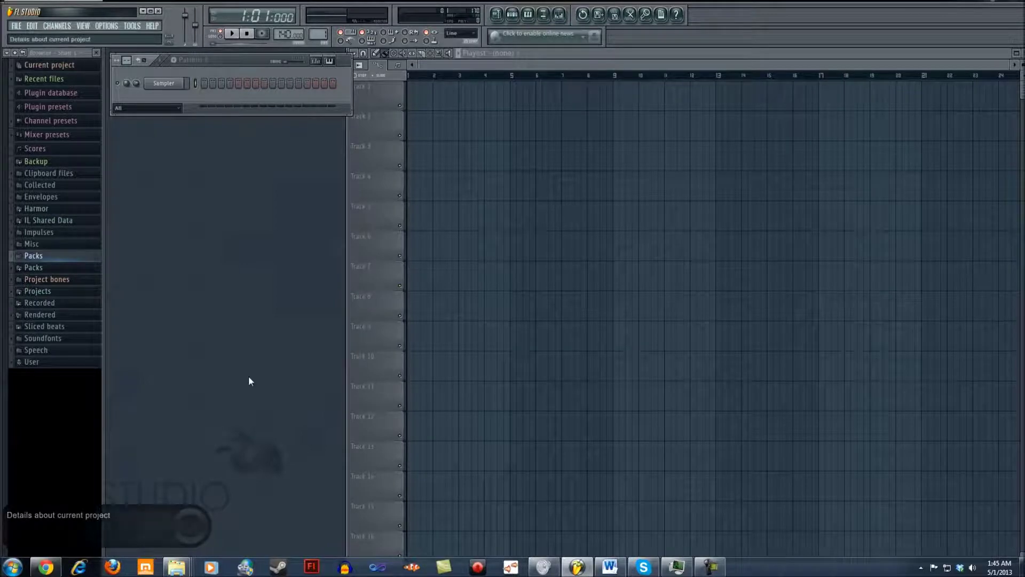
mouse_move(174, 570)
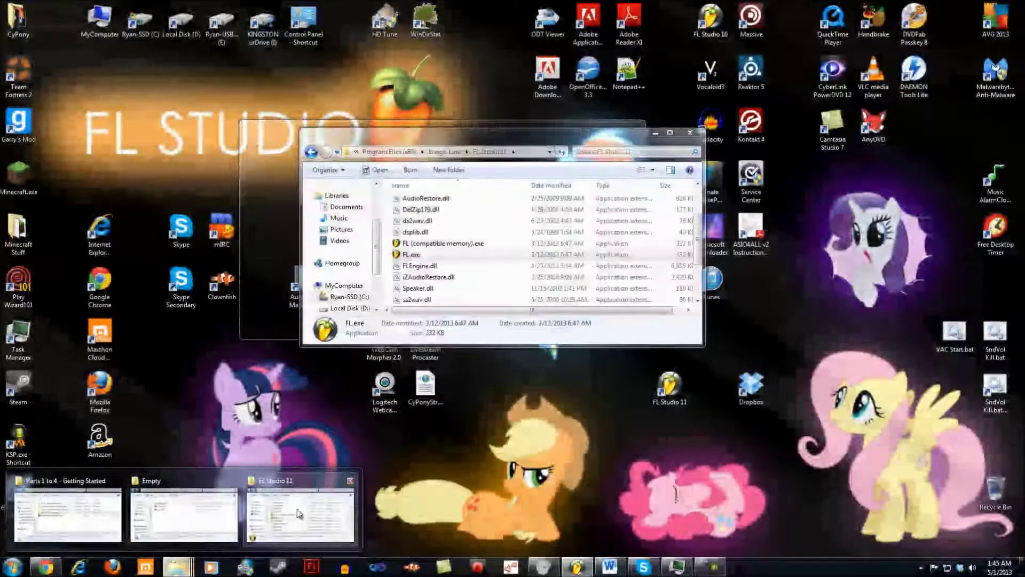
Step: In the FL Studio 11 folder, browse to Data > Projects > Templates > Minimal > Empty
left_click(302, 511)
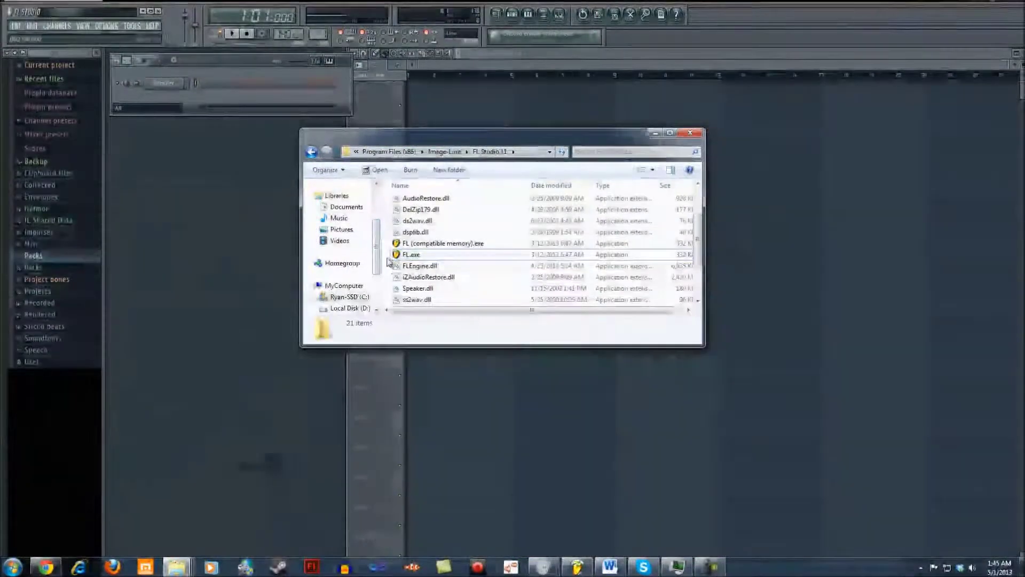
scroll(428, 220, "up", 2)
double_click(427, 214)
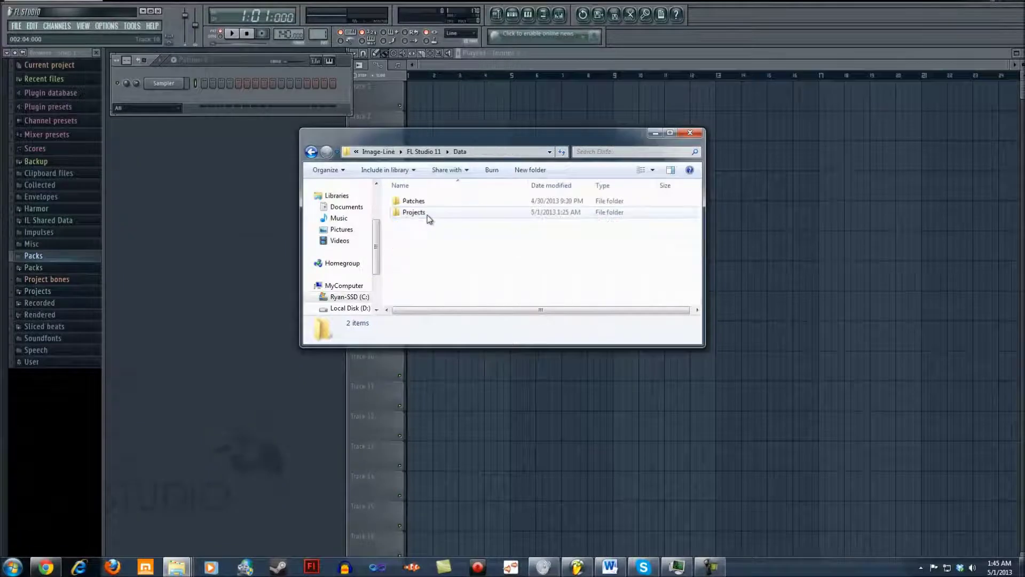
left_click(411, 214)
double_click(411, 214)
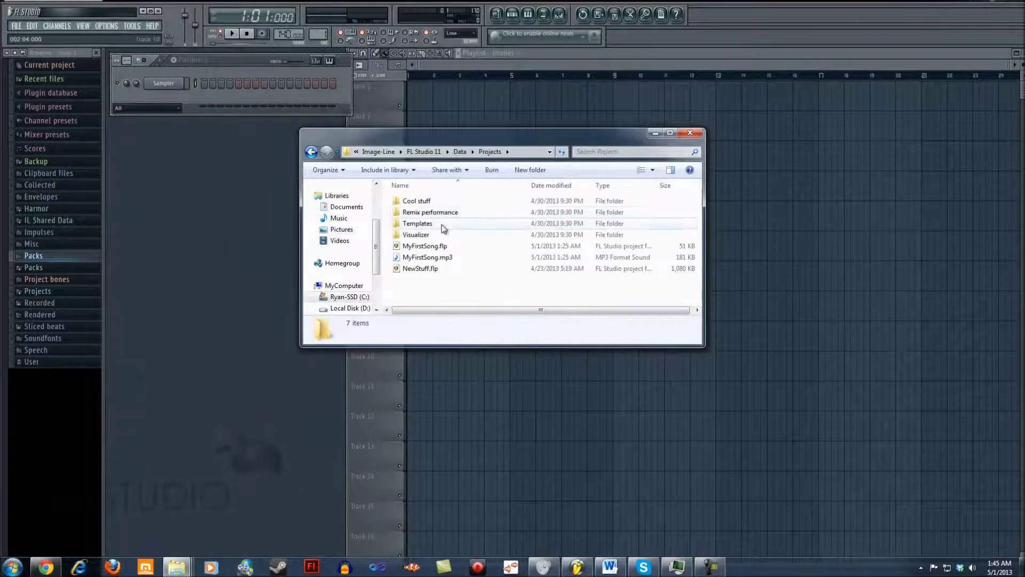
double_click(434, 229)
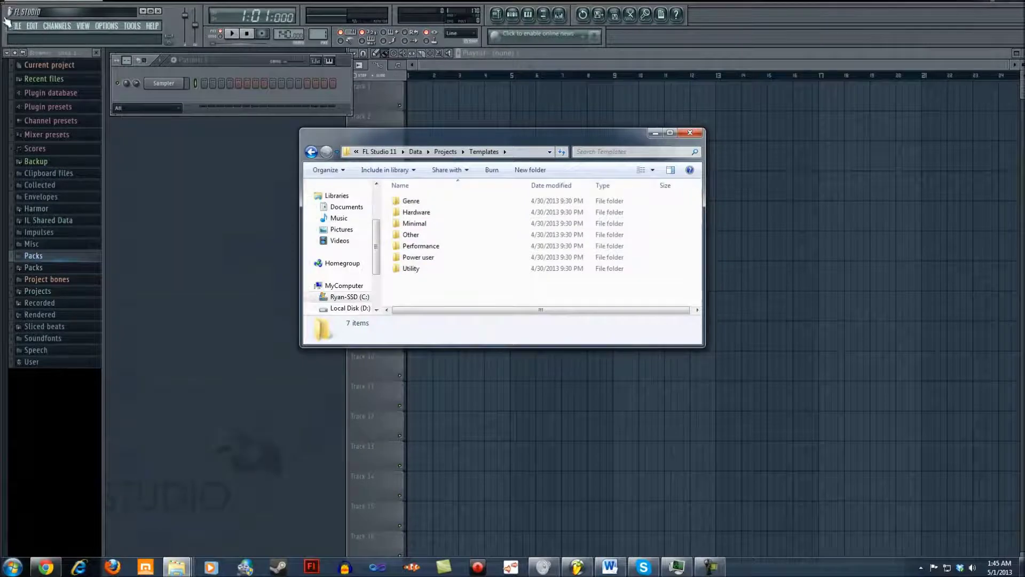
double_click(443, 226)
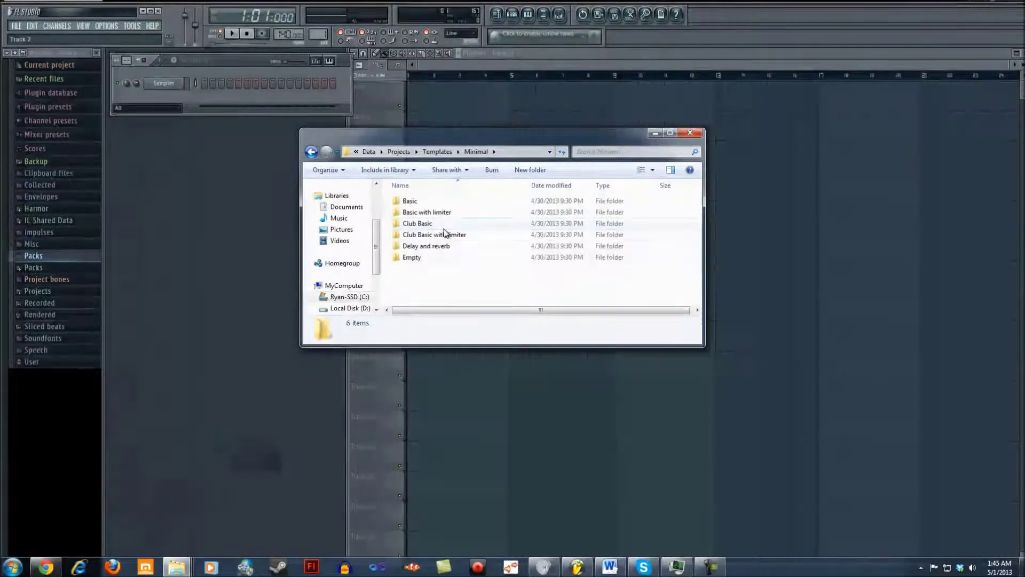
double_click(422, 258)
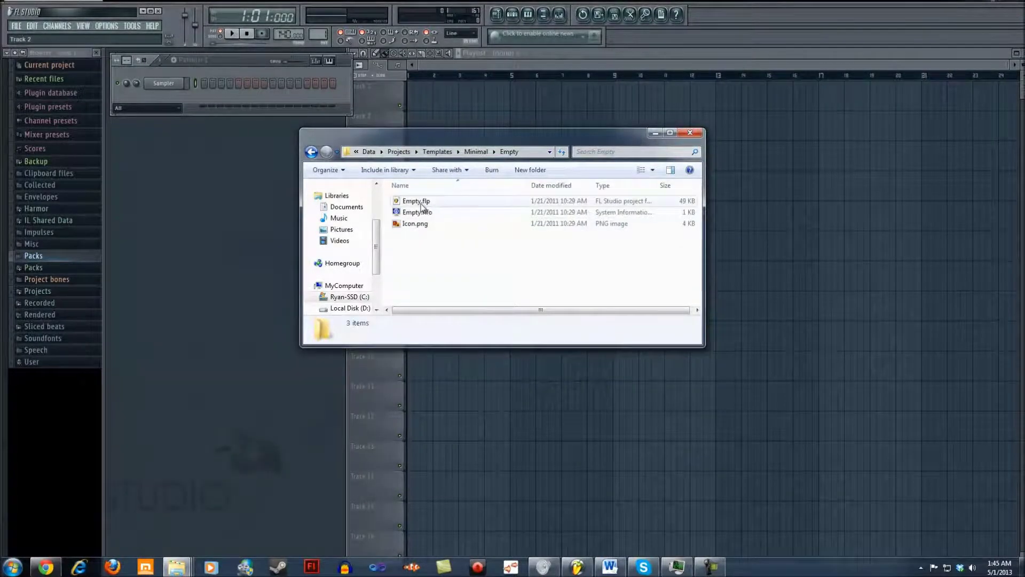
Step: Open Empty.flp with FL.exe from Image-Line > FL Studio 11 as the default .flp program
right_click(422, 206)
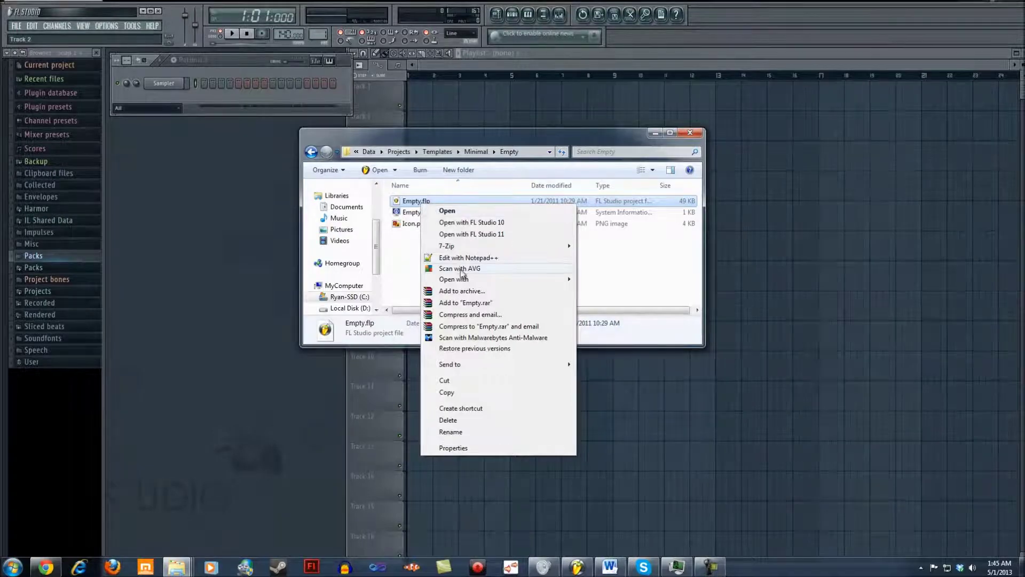
mouse_move(460, 283)
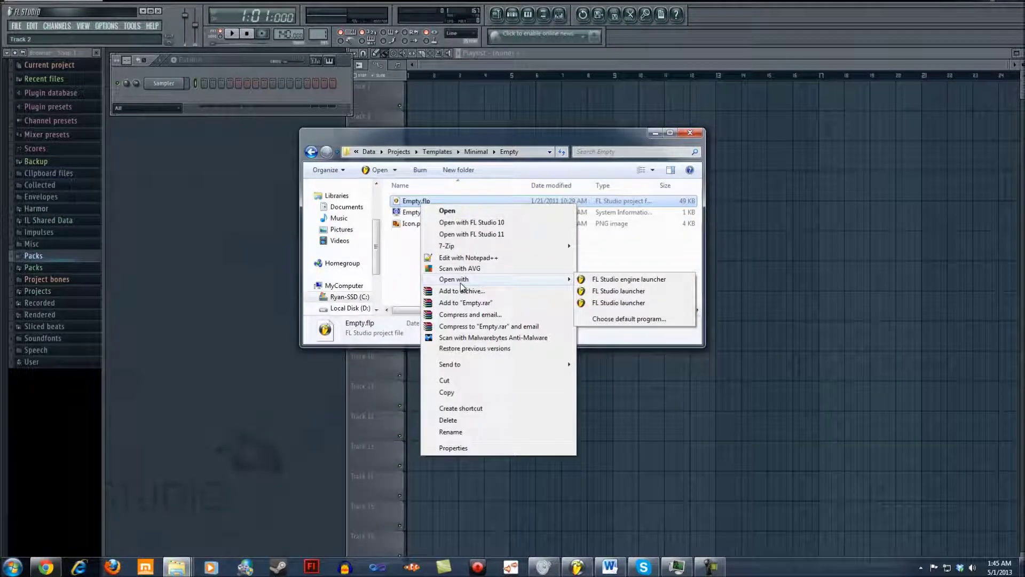
left_click(648, 319)
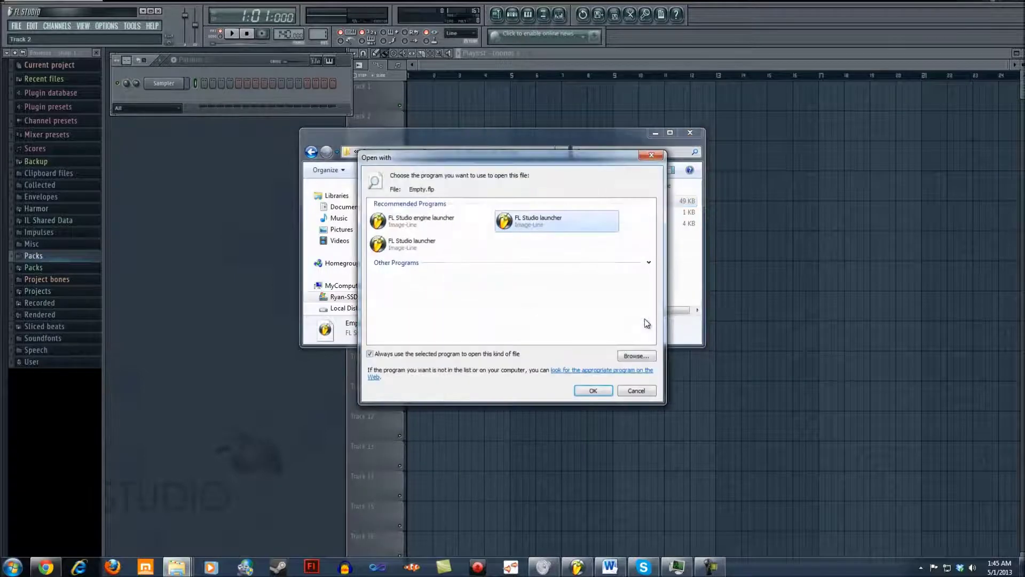
left_click(641, 354)
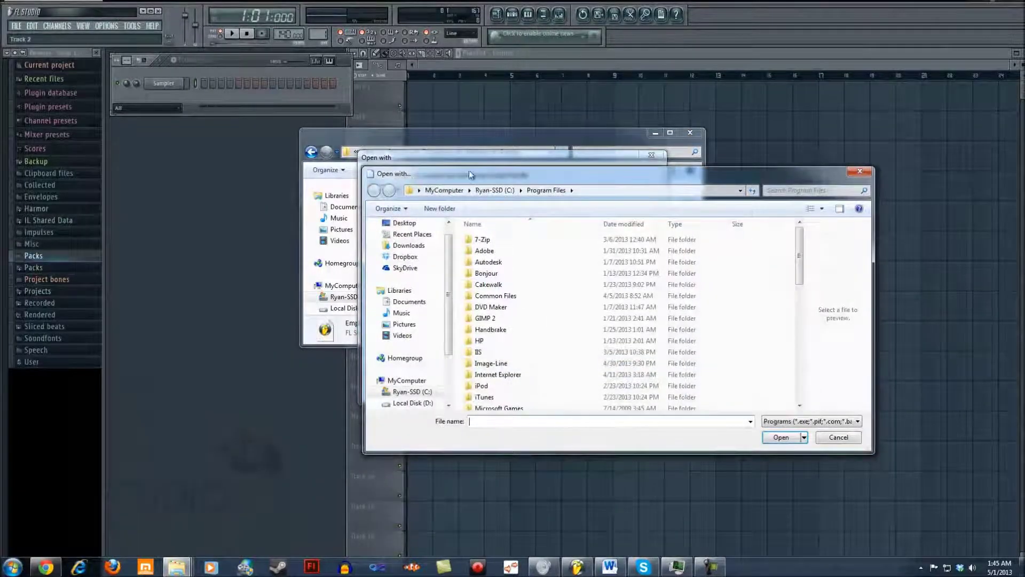
left_click(508, 190)
double_click(513, 318)
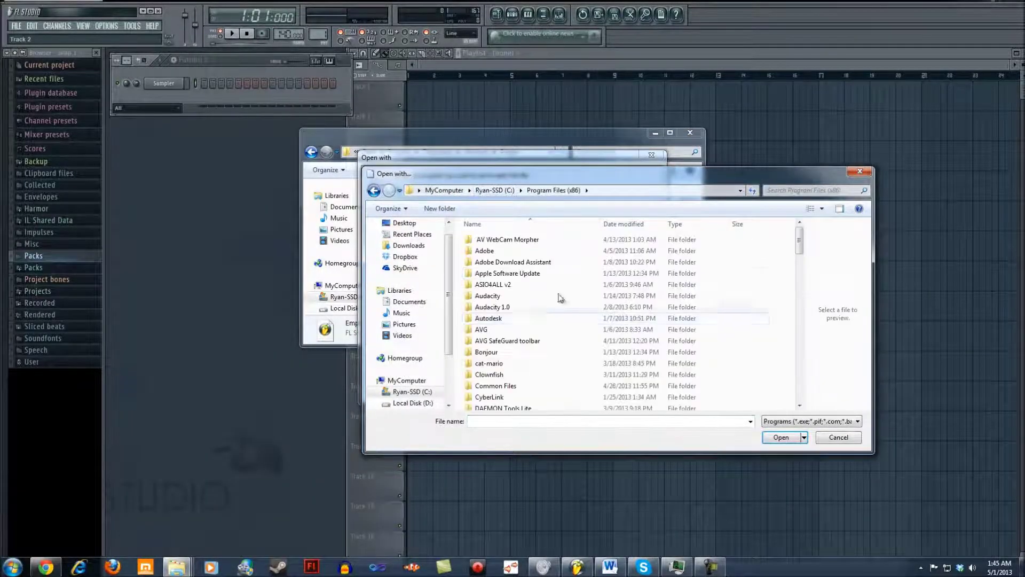
scroll(574, 278, "down", 7)
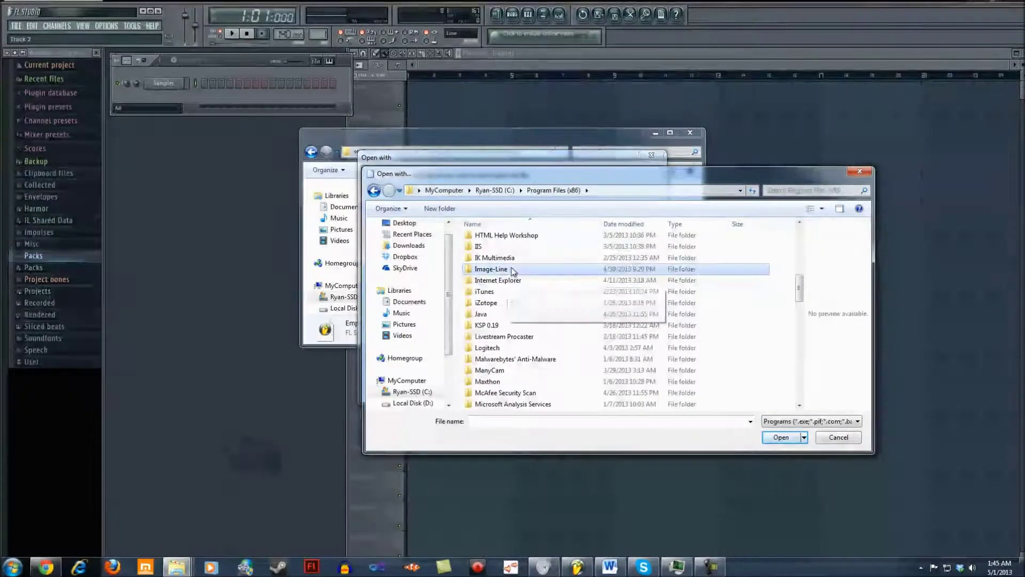
double_click(511, 268)
left_click(505, 263)
double_click(505, 264)
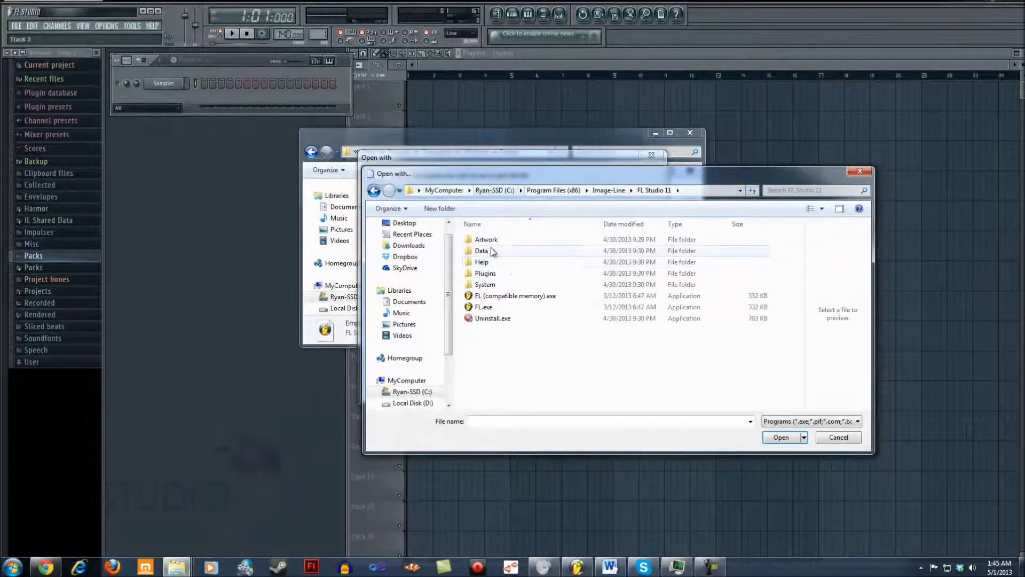
double_click(514, 306)
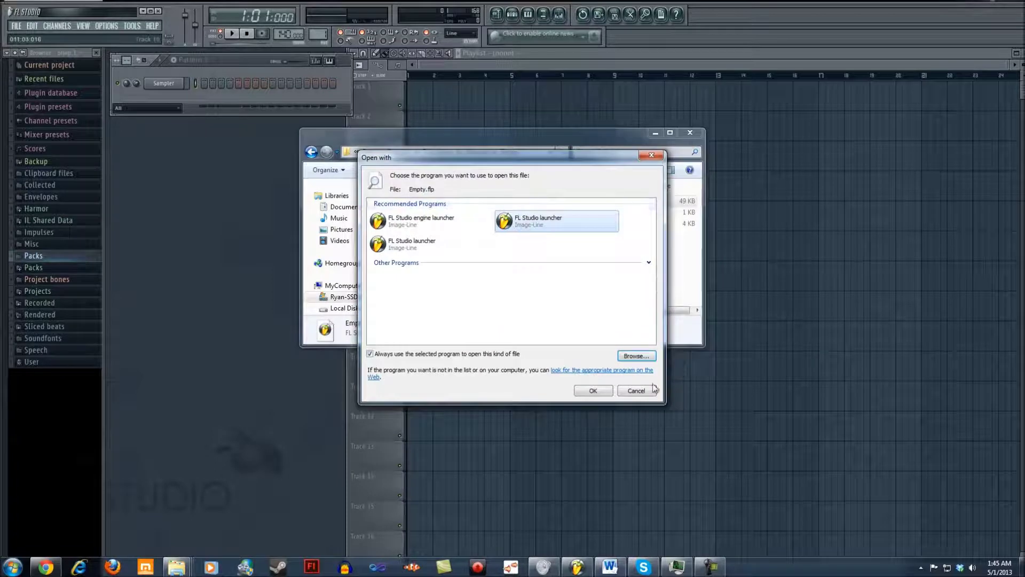
left_click(609, 386)
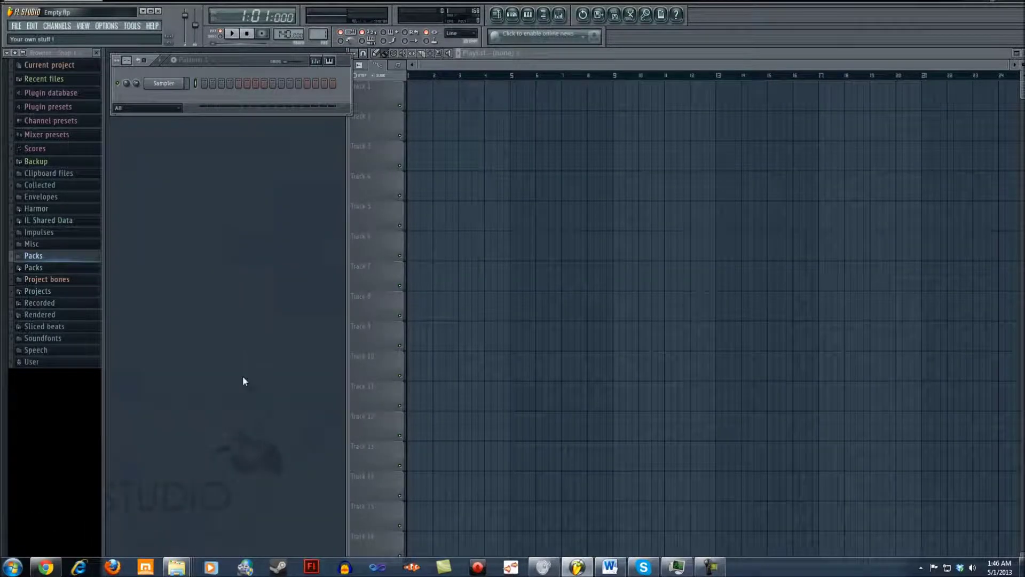
Step: Rearrange all FL Studio windows to the Default layout
left_click(83, 27)
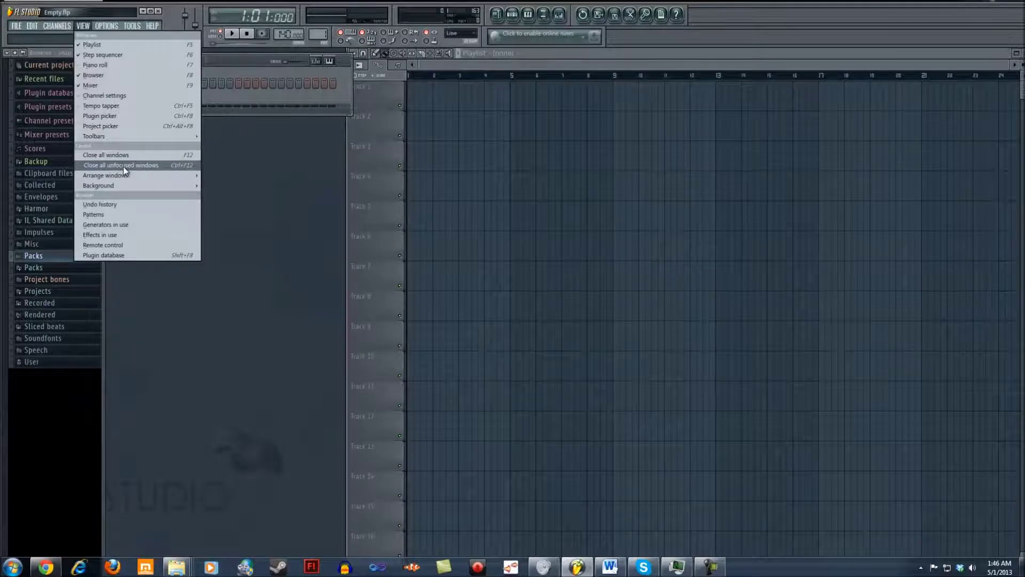
mouse_move(125, 174)
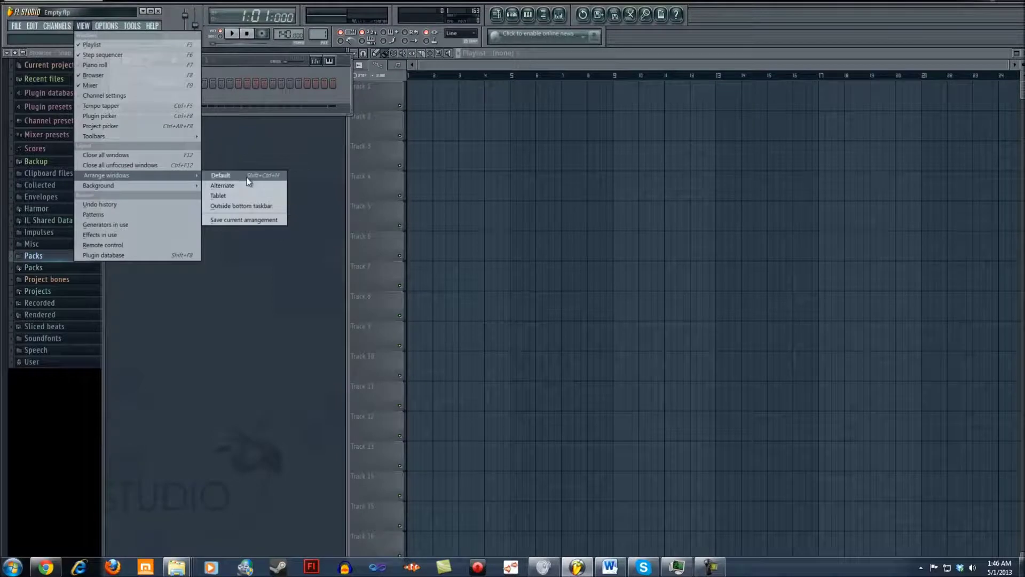
left_click(247, 176)
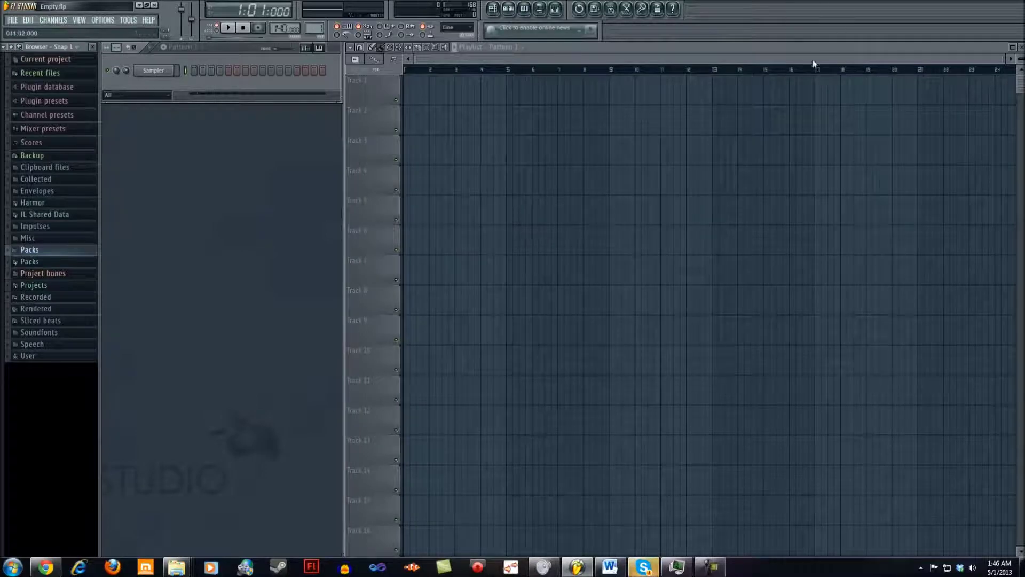
Step: Restore FL Studio to a movable window, reposition it, then maximize it again
left_click(146, 5)
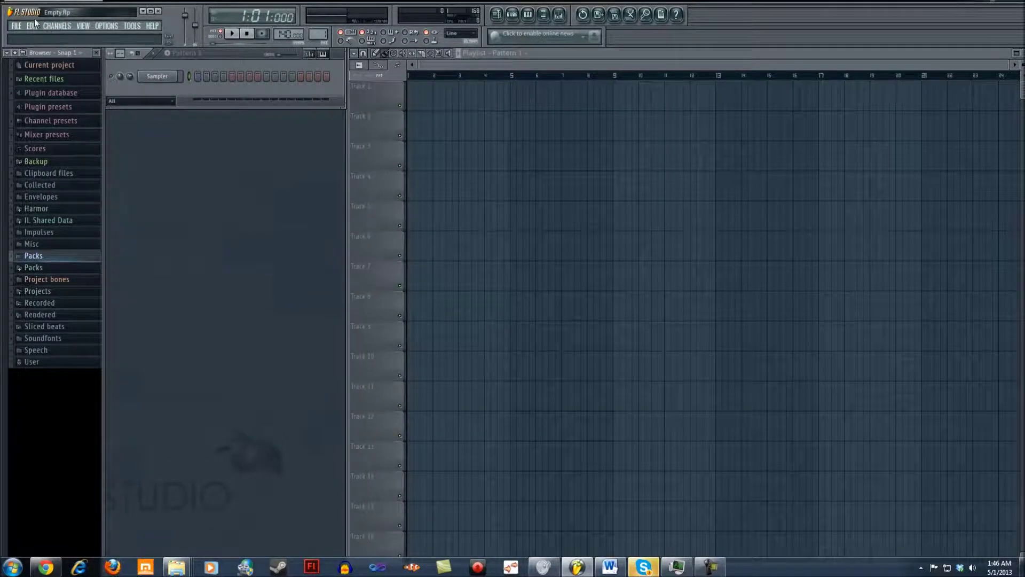
mouse_move(26, 12)
left_mouse_down()
mouse_move(67, 25)
mouse_move(1, 63)
mouse_move(179, 48)
mouse_move(88, 19)
mouse_move(22, 13)
mouse_move(35, 14)
left_mouse_up()
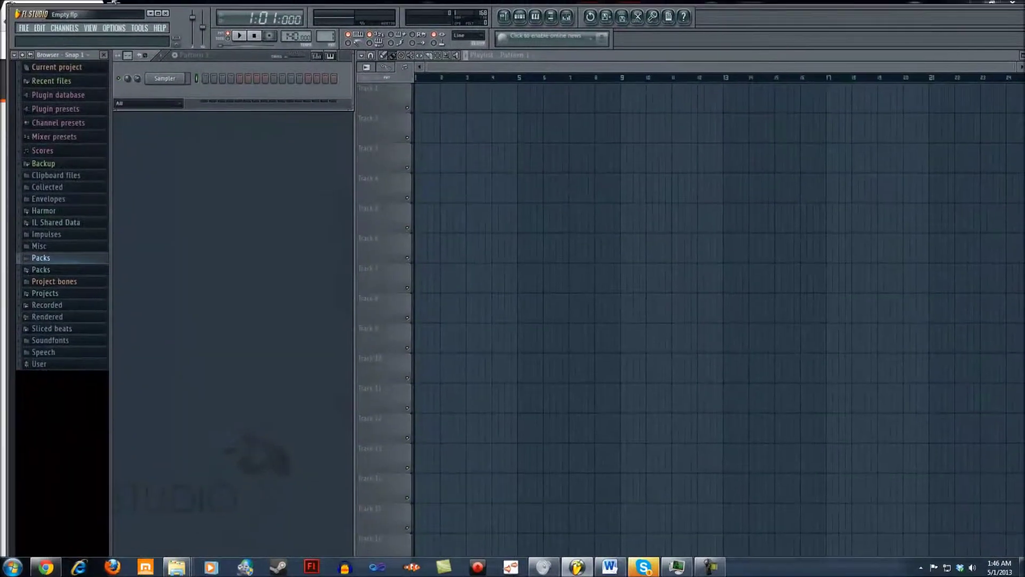
left_click(158, 12)
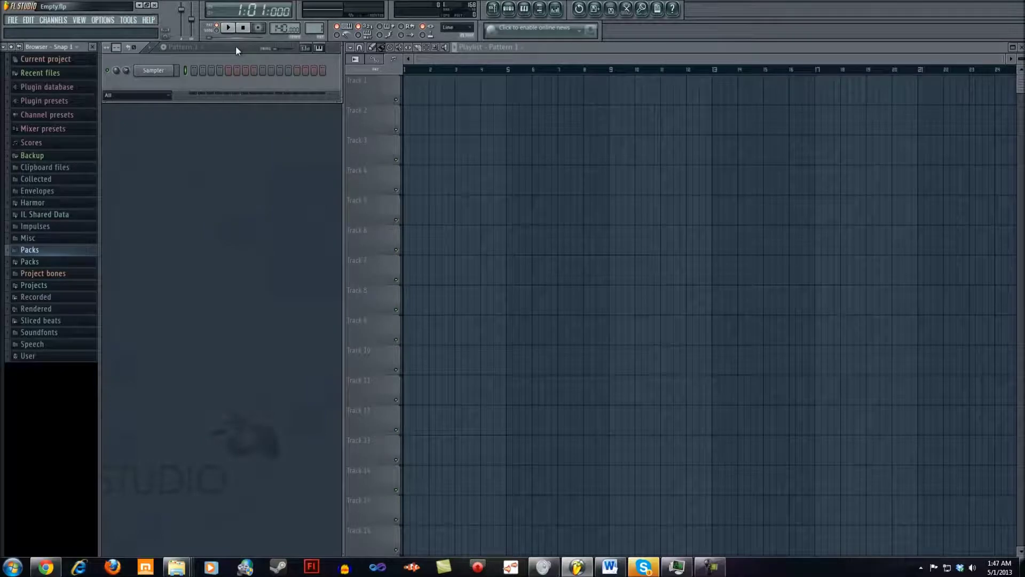
Step: Float the pattern window and replace its Sampler channel with FL Keys
left_click_drag(235, 46, 308, 110)
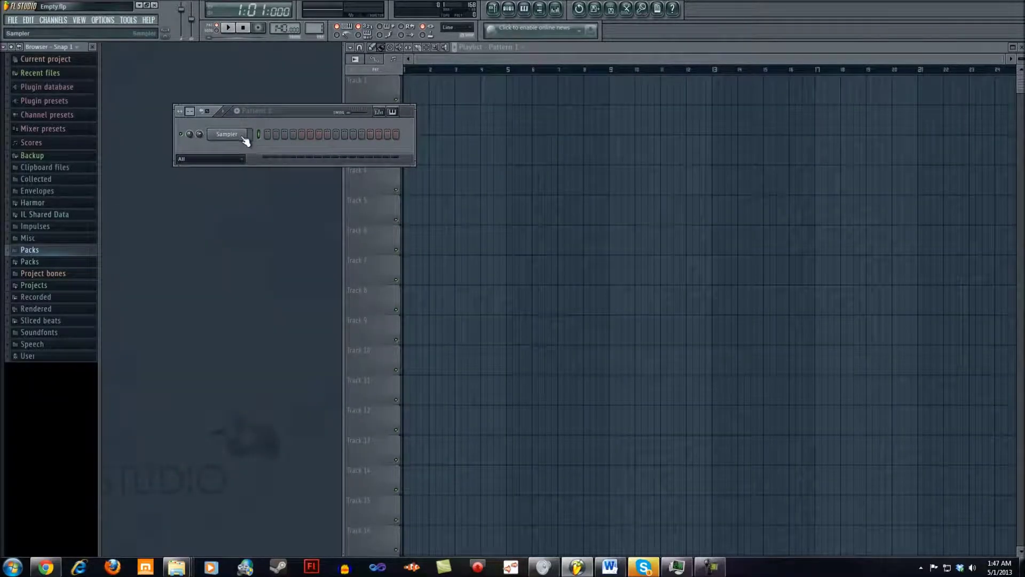
right_click(227, 136)
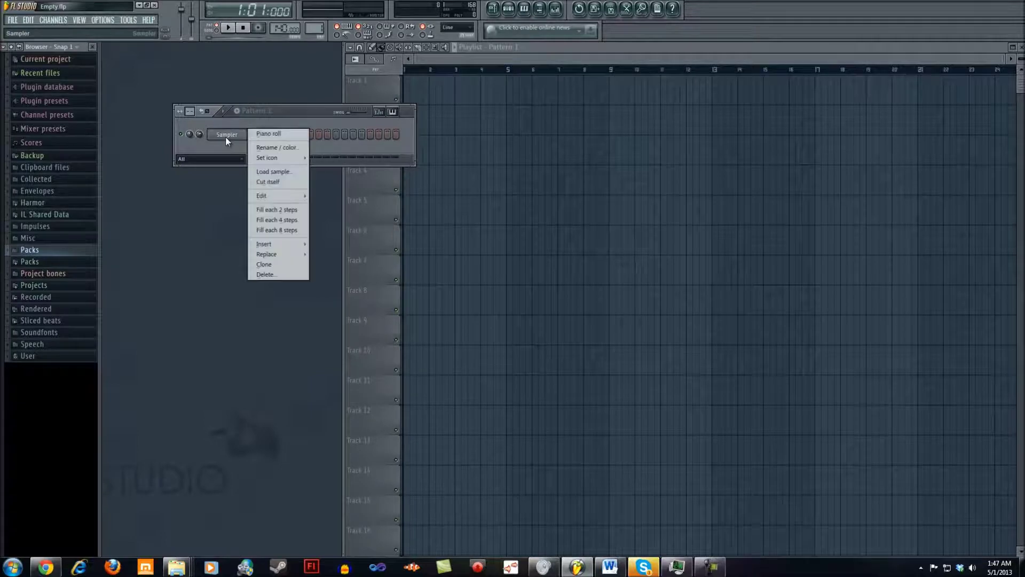
mouse_move(289, 256)
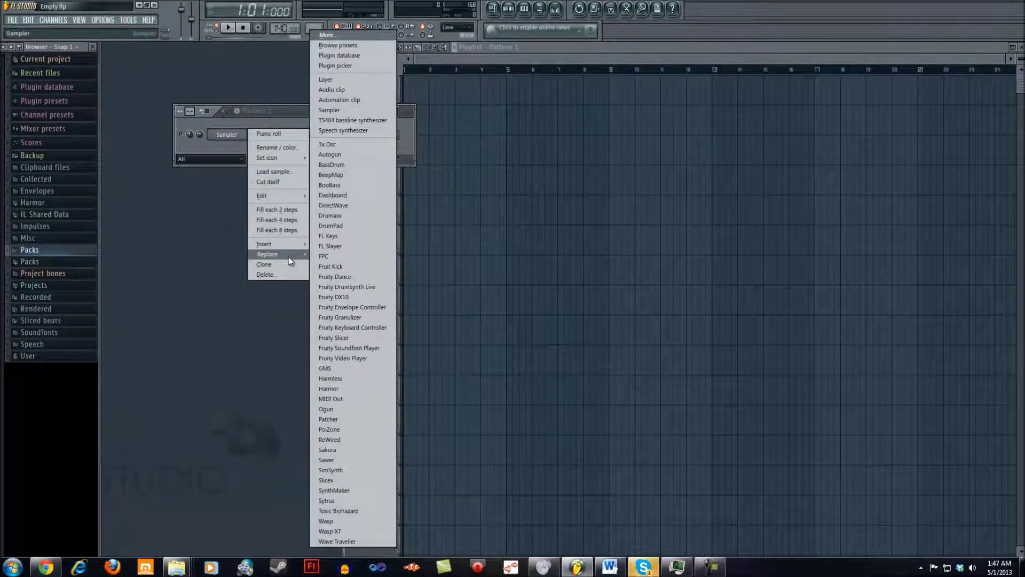
left_click(345, 237)
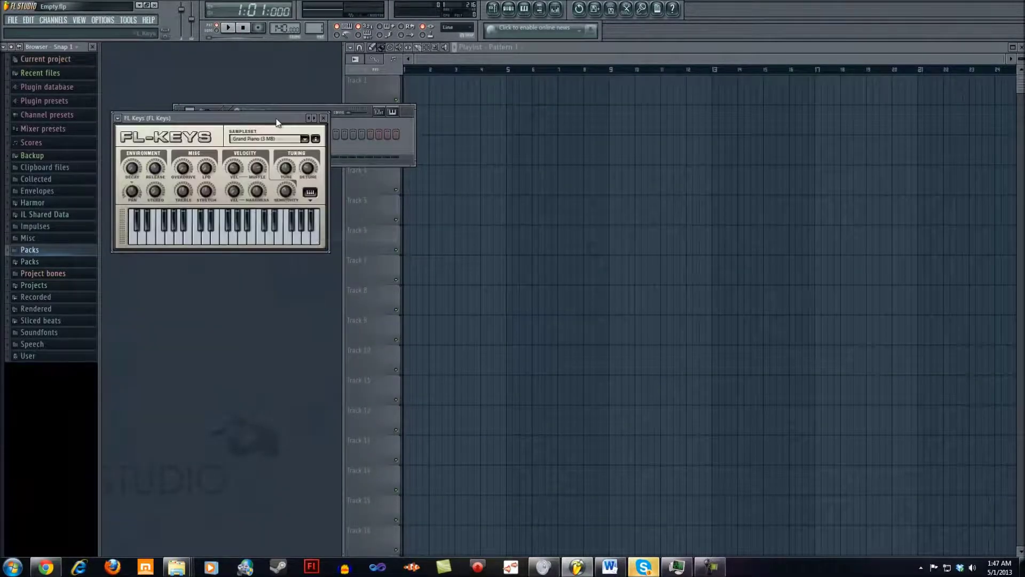
Step: Position the FL Keys window below the pattern and audition a couple of notes
left_click_drag(277, 123, 314, 221)
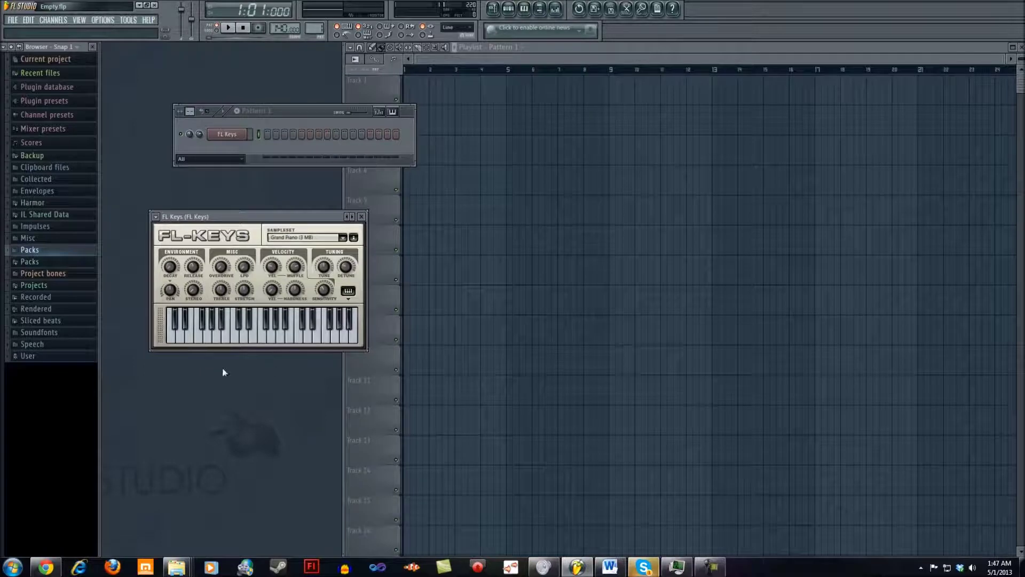
left_click(210, 339)
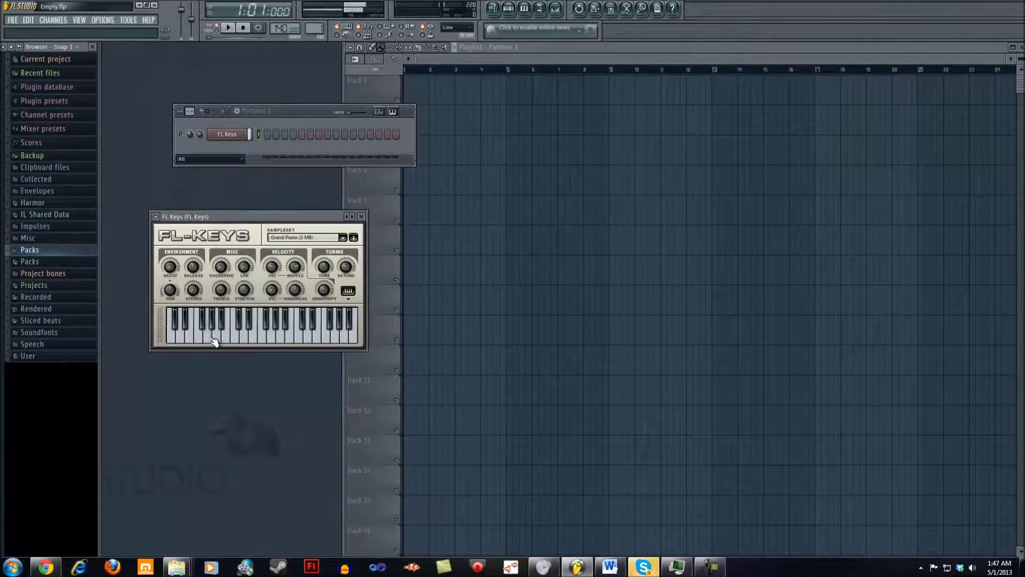
left_click(267, 342)
left_click_drag(301, 213, 266, 255)
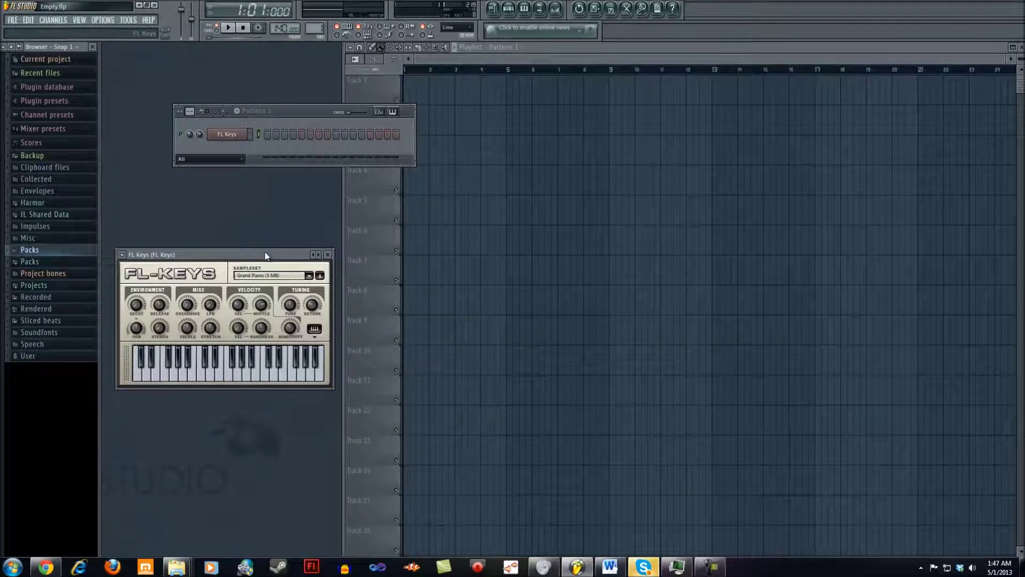
Step: Open the piano roll for the FL Keys channel and preview a pitch
right_click(221, 134)
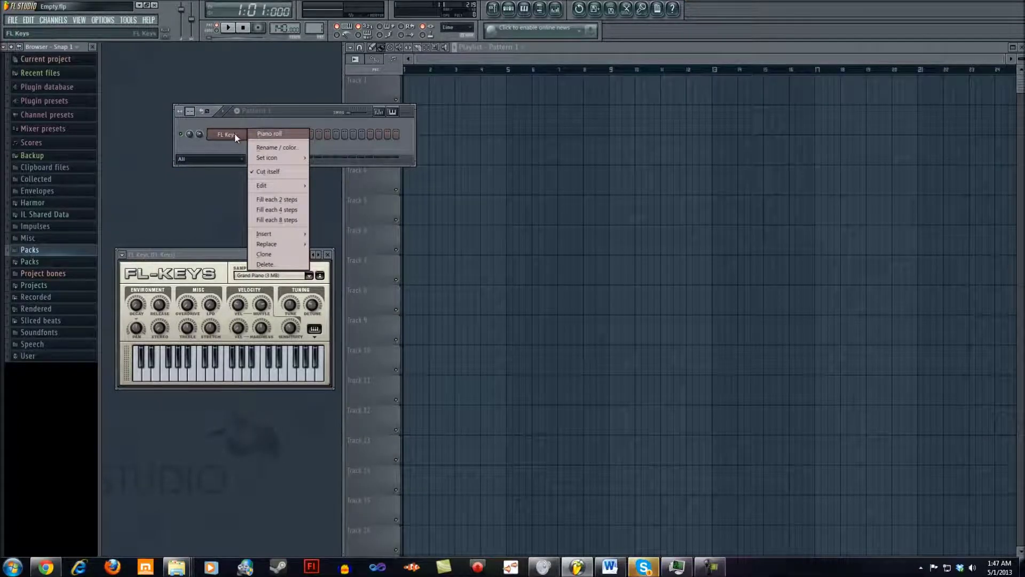
left_click(271, 136)
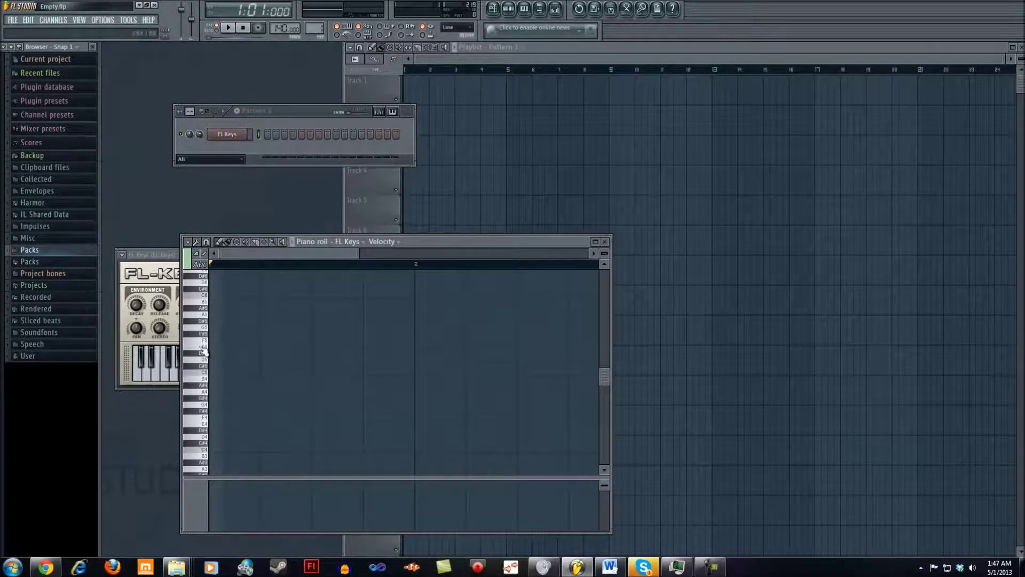
left_click(205, 377)
Step: Enter notes C5, D5, E5, F5, D5, B4, G4, D5, then a long C5 across bar 2
left_click(212, 373)
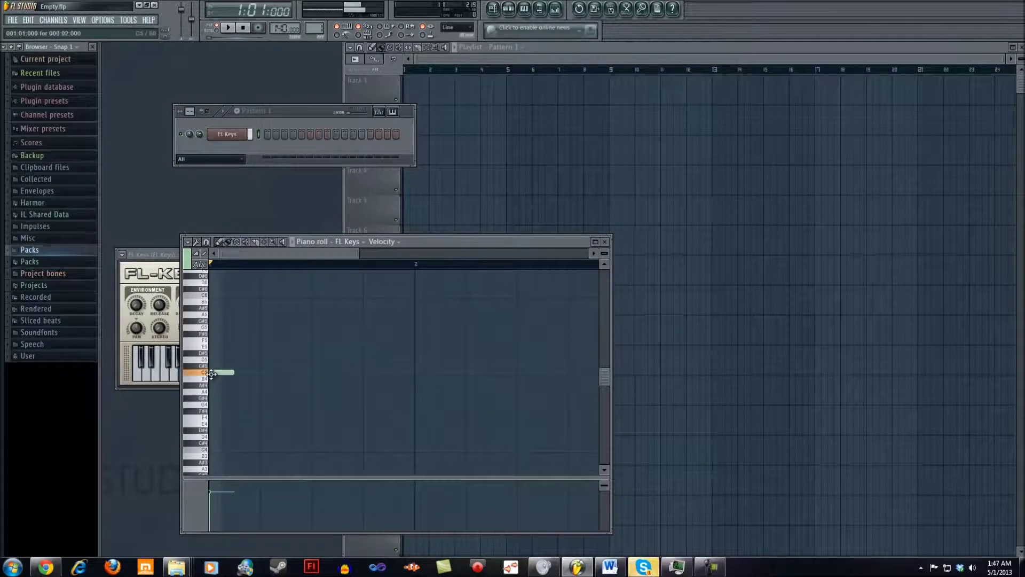
left_click(241, 359)
left_click(267, 346)
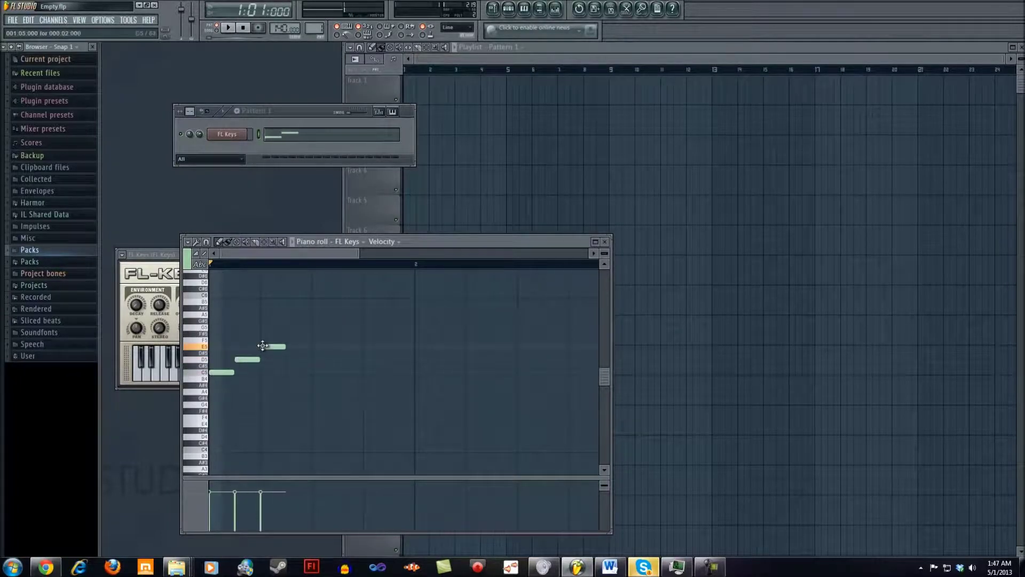
left_click(299, 340)
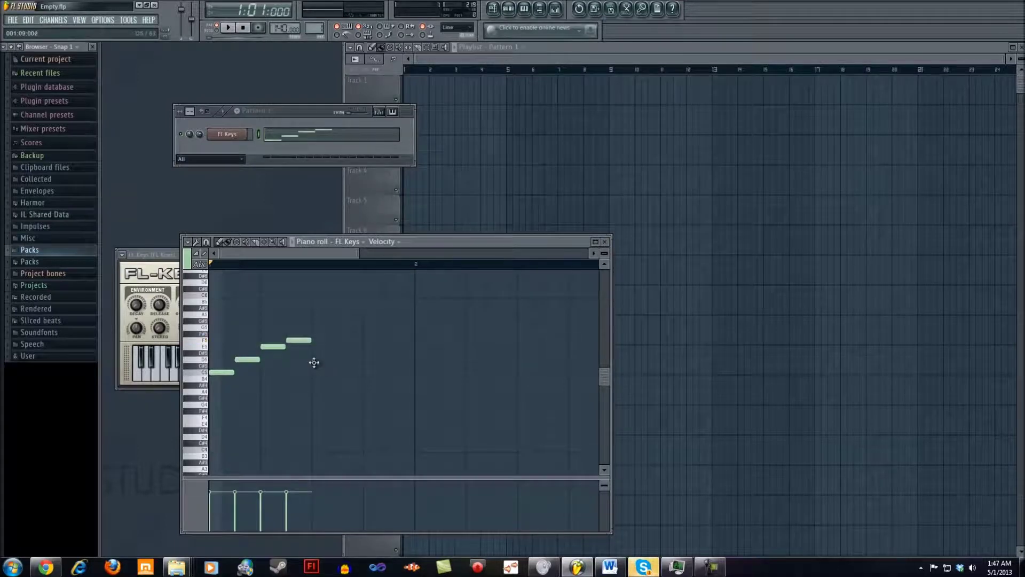
left_click(322, 359)
left_click(347, 379)
left_click(377, 391)
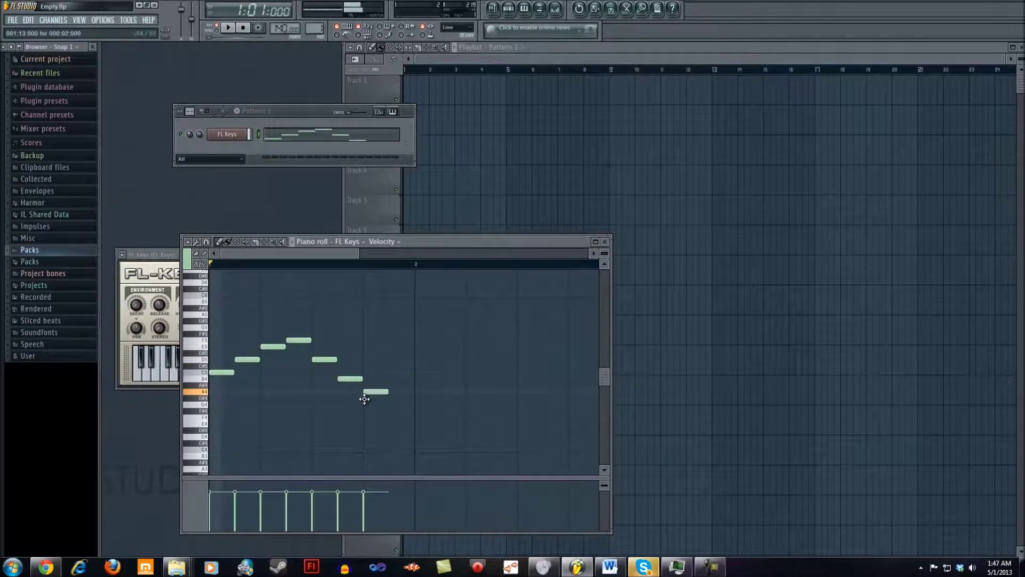
left_click_drag(364, 398, 364, 412)
left_click(401, 359)
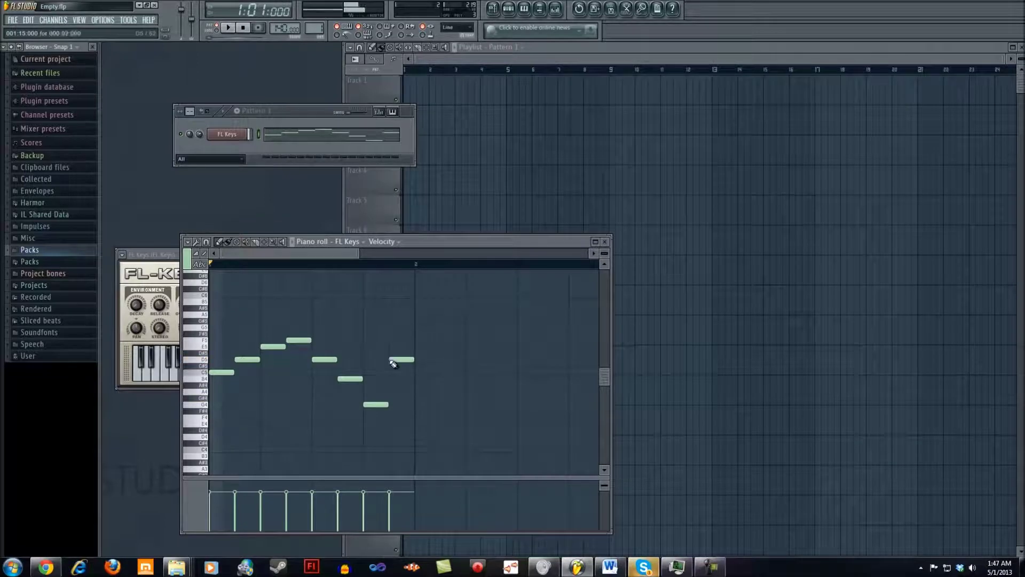
left_click(422, 372)
left_click_drag(440, 373, 566, 385)
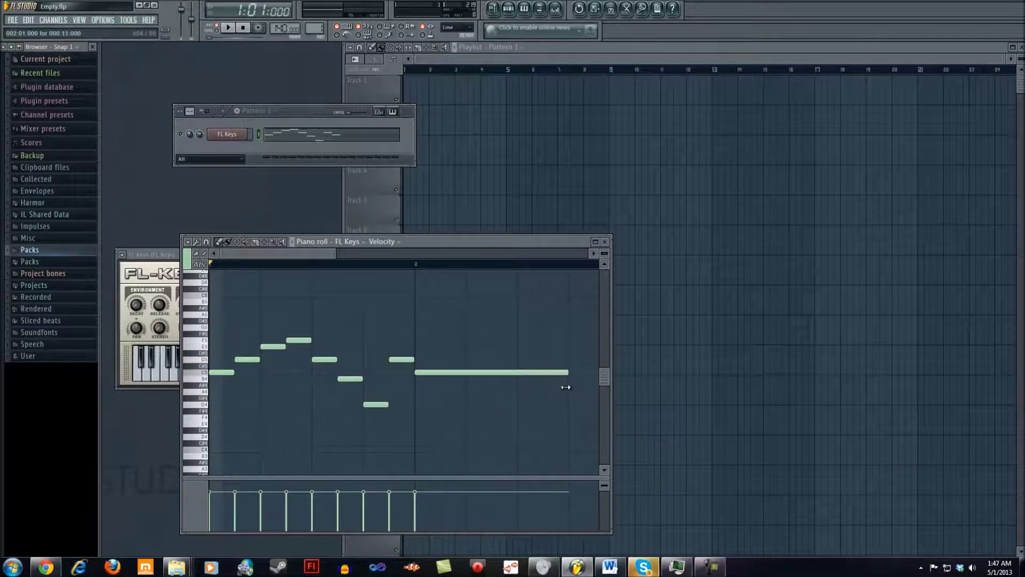
left_click(492, 10)
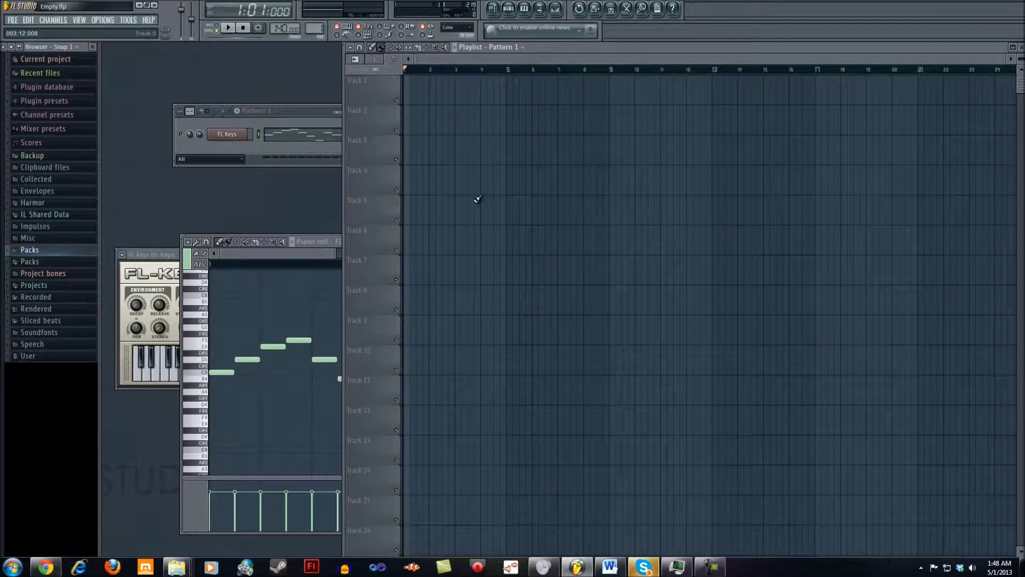
Step: Place Pattern 1 twice back to back on Track 1 from bar 1, then play it through once
left_click(416, 92)
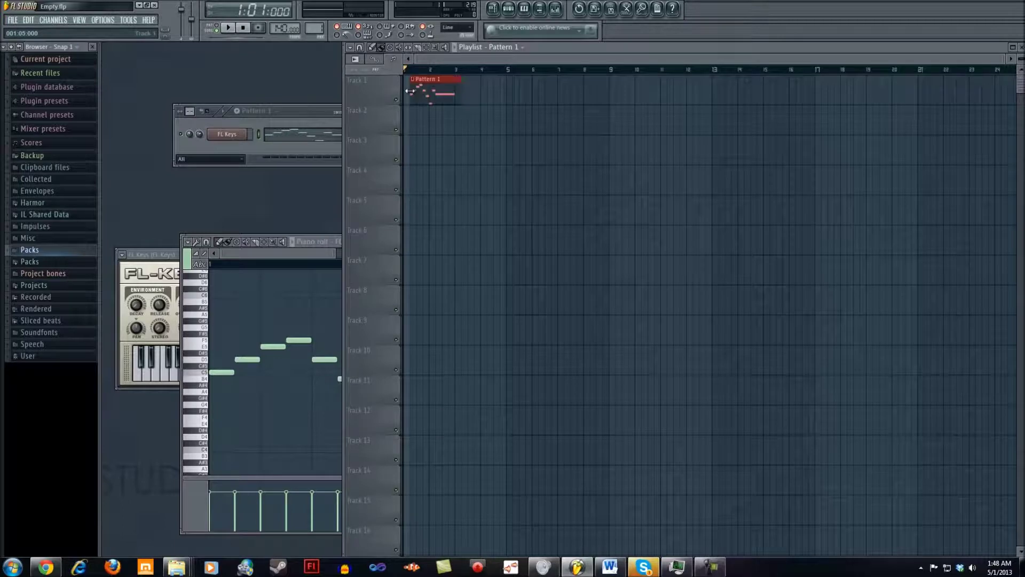
left_click_drag(445, 86, 439, 86)
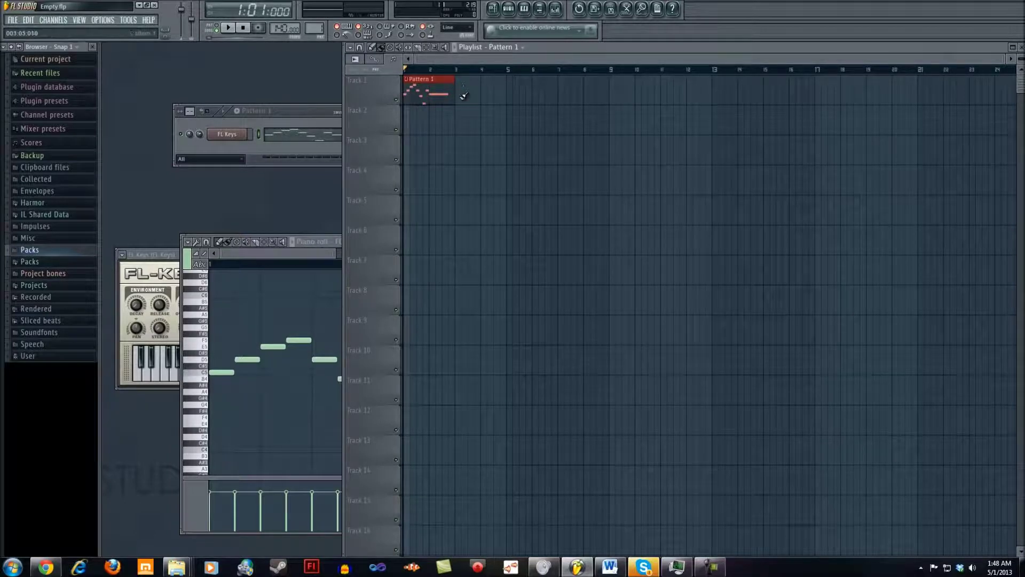
mouse_move(463, 96)
left_mouse_down()
mouse_move(539, 97)
mouse_move(550, 152)
mouse_move(512, 94)
mouse_move(476, 94)
left_mouse_up()
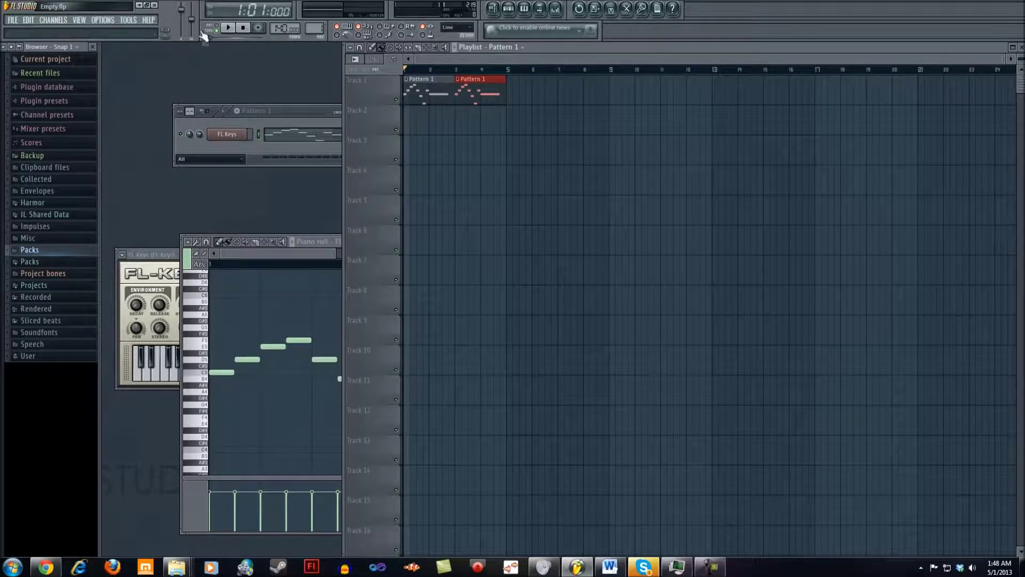
left_click(228, 28)
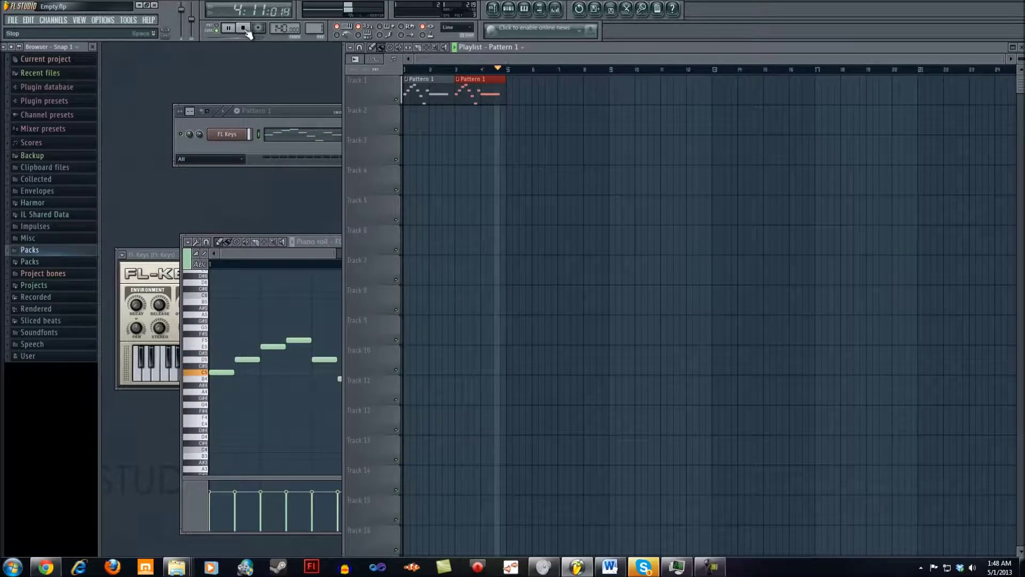
left_click(244, 29)
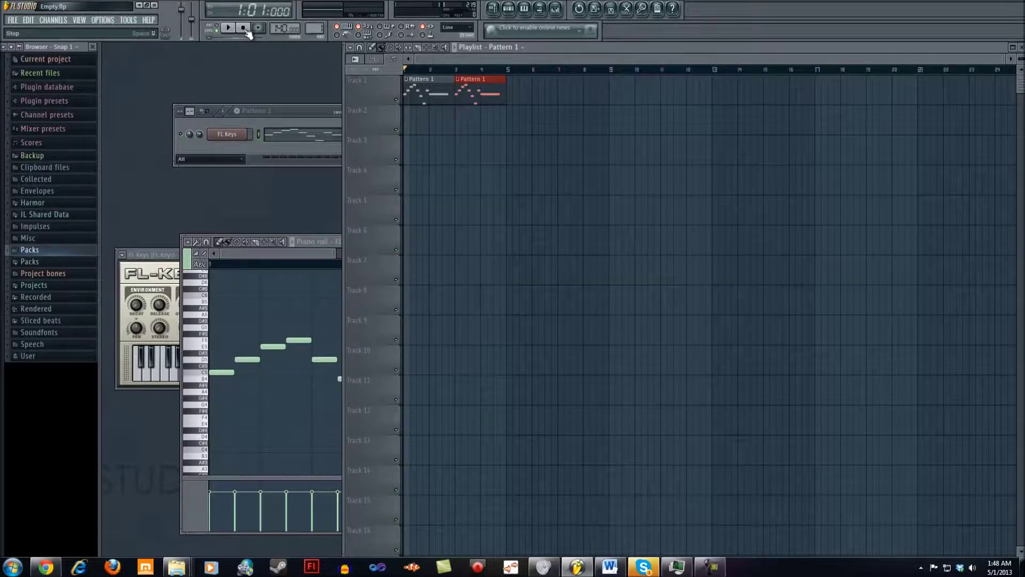
Step: Start an MP3 export from the File menu, then cancel it
left_click(13, 21)
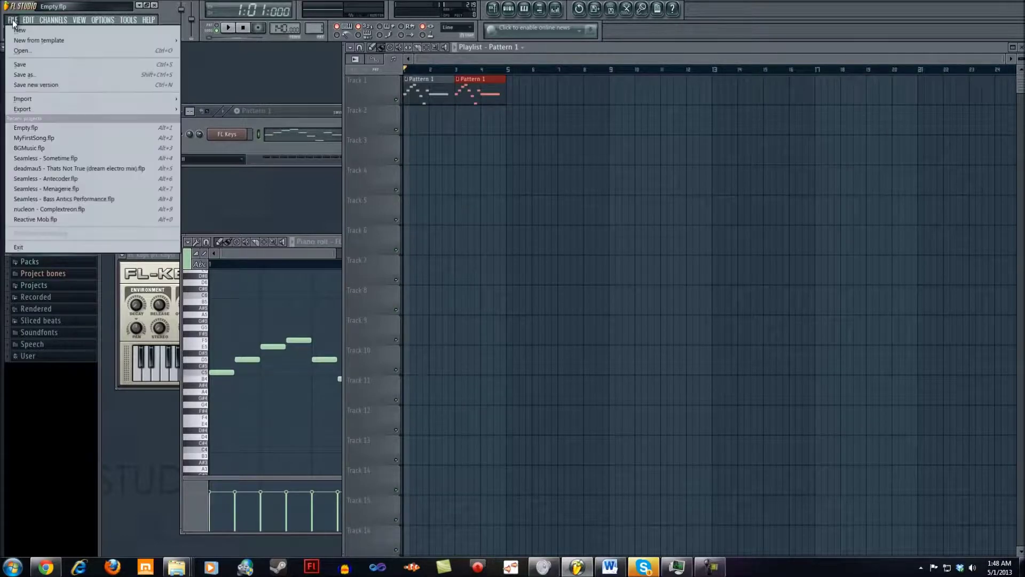
mouse_move(60, 110)
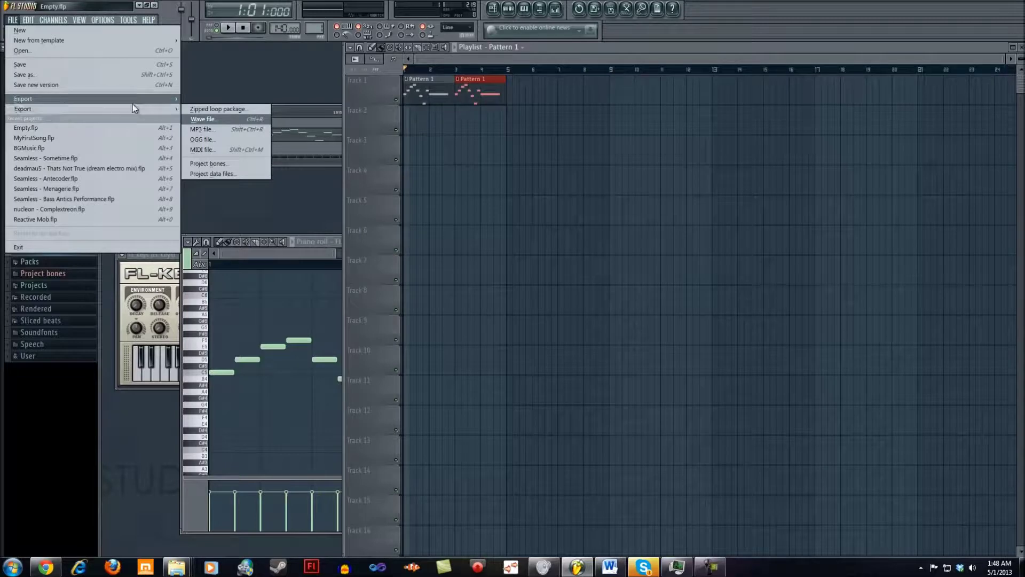
left_click(249, 129)
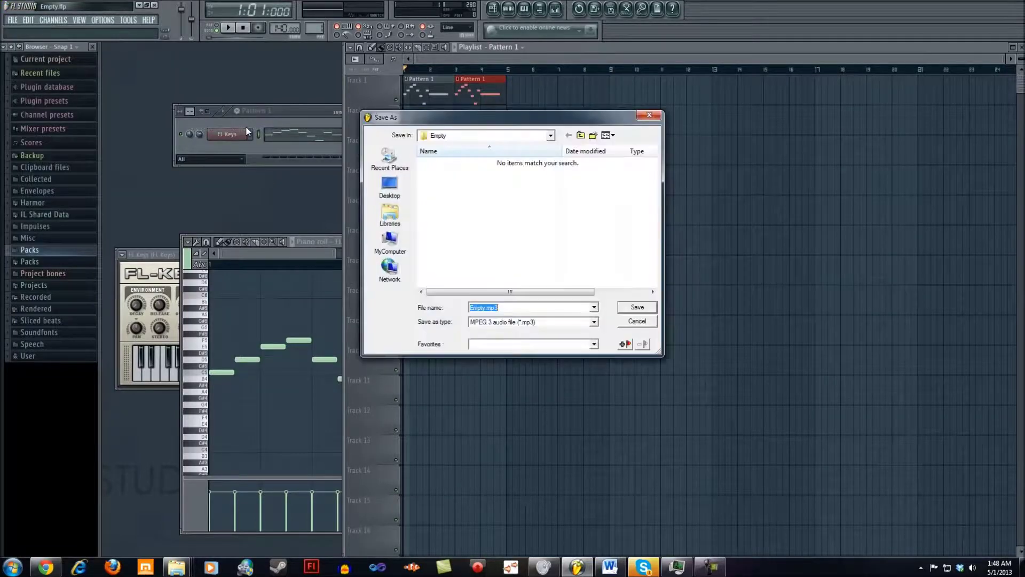
left_click(636, 323)
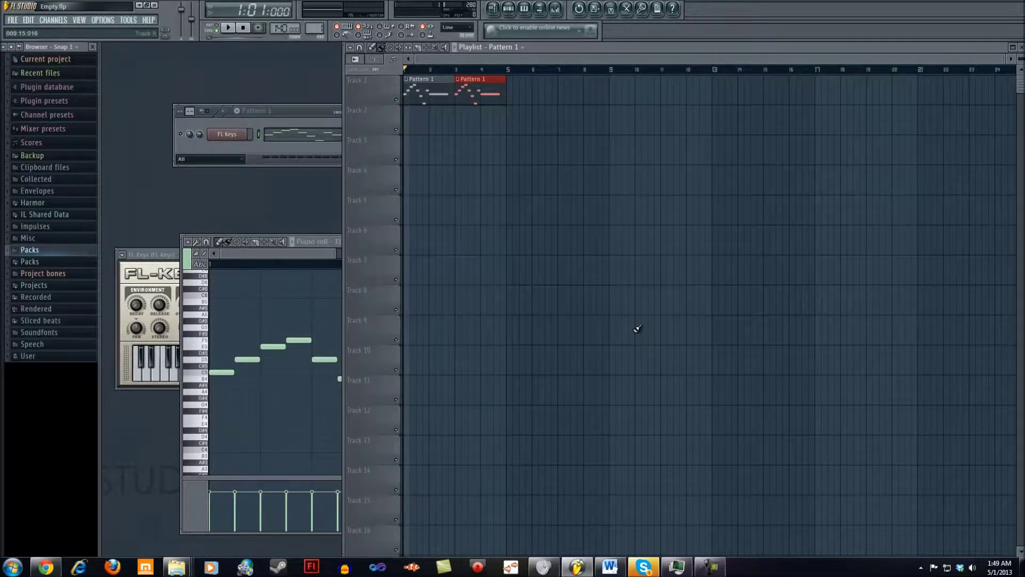
Step: Save the project as MyFirstSong.flp in the Projects folder, overwriting the old copy
left_click(13, 21)
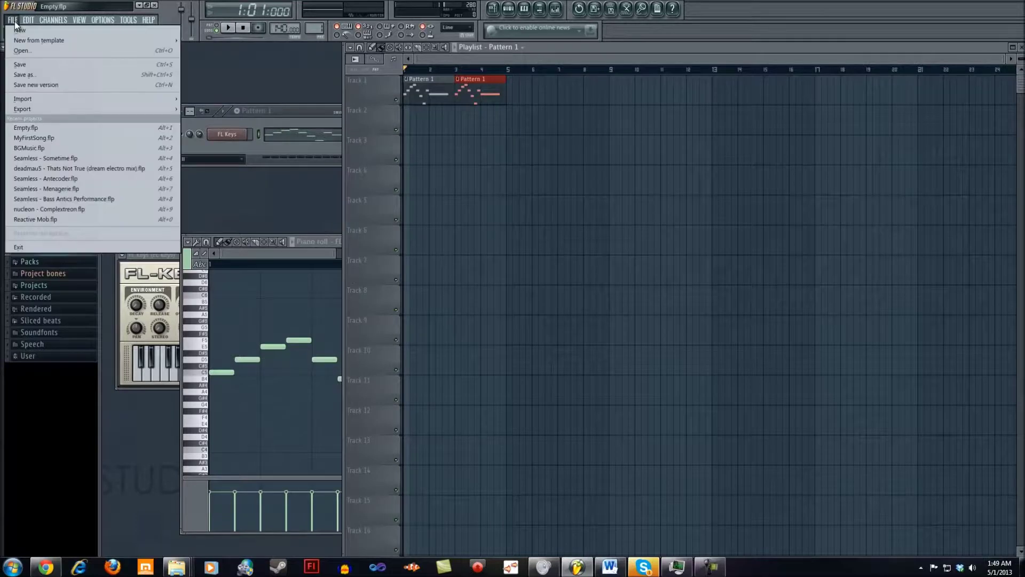
left_click(39, 75)
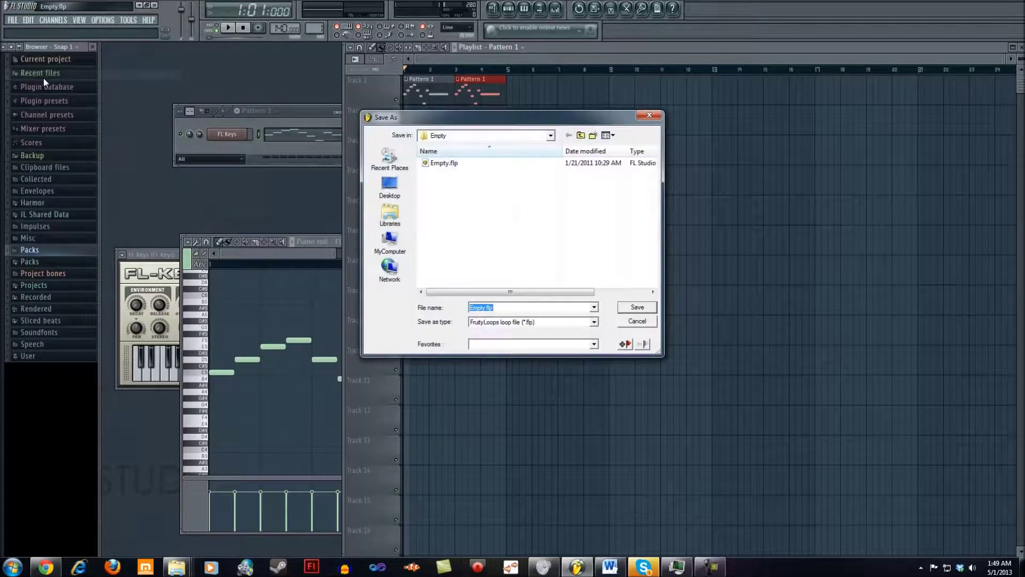
left_click(581, 135)
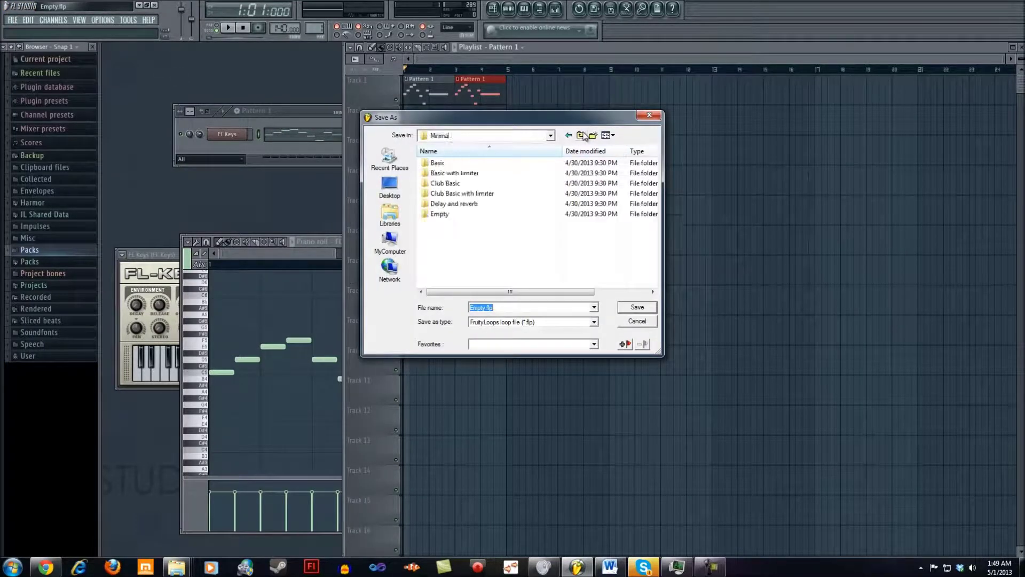
left_click(584, 135)
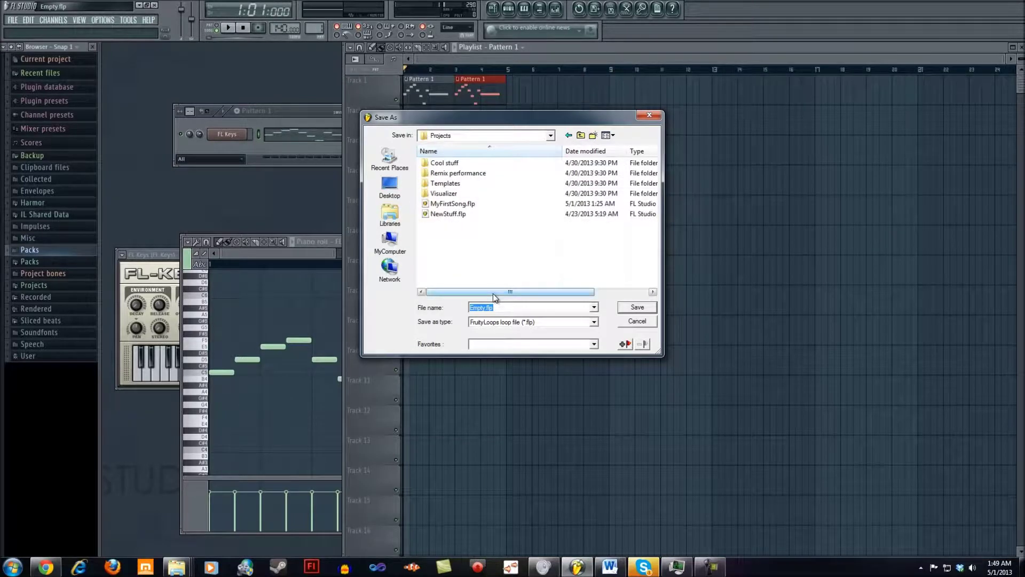
type("M")
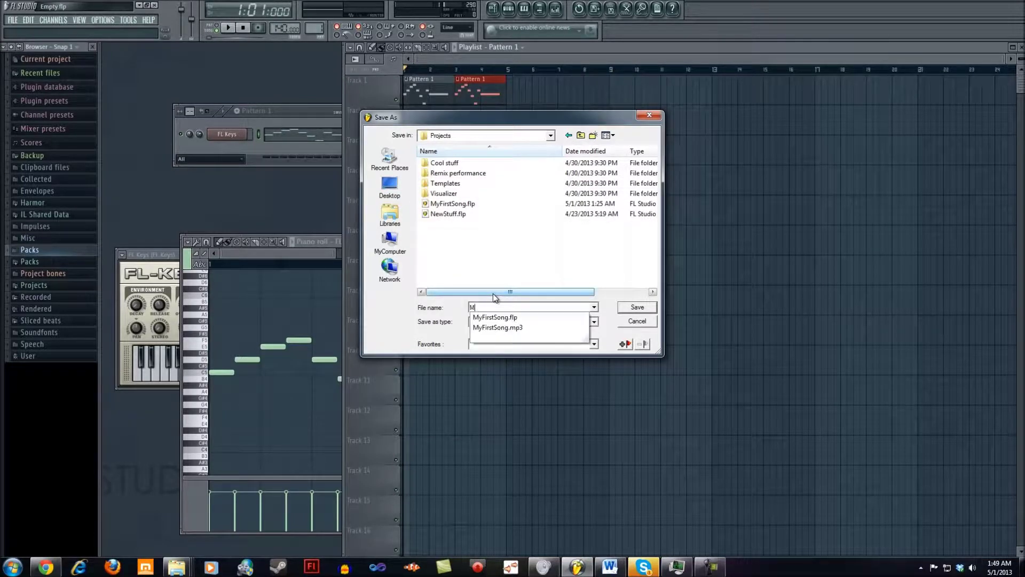
type("yFirst")
key("Down")
key("Return")
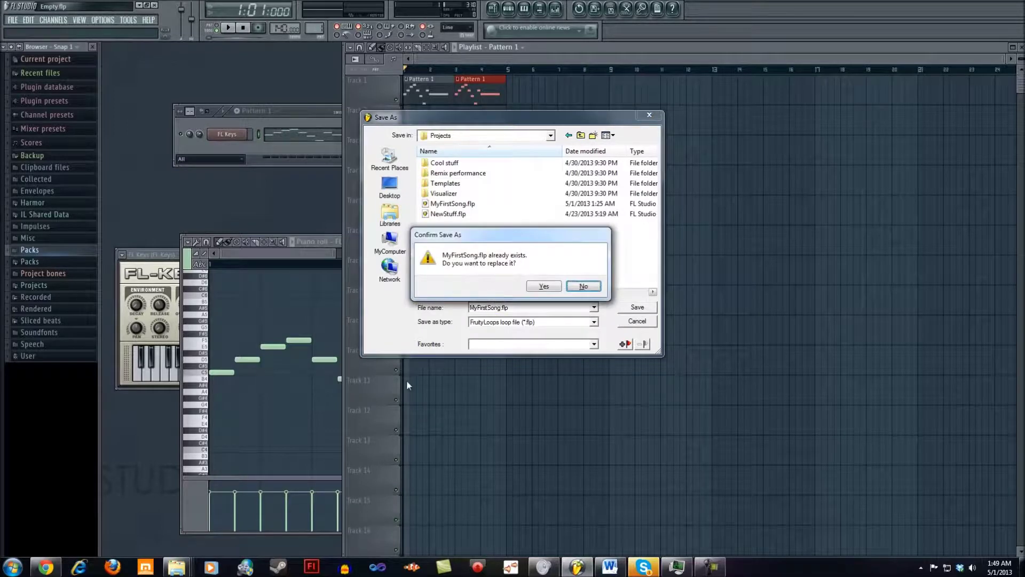
left_click(554, 290)
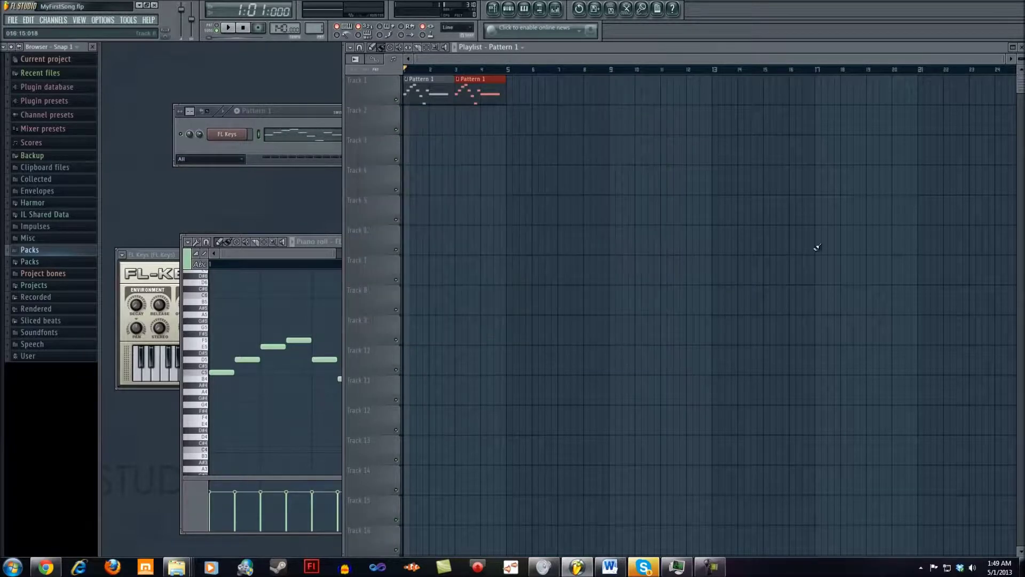
Step: Export the song as MyFirstSong.mp3, replacing the old file, and start the render
left_click(14, 20)
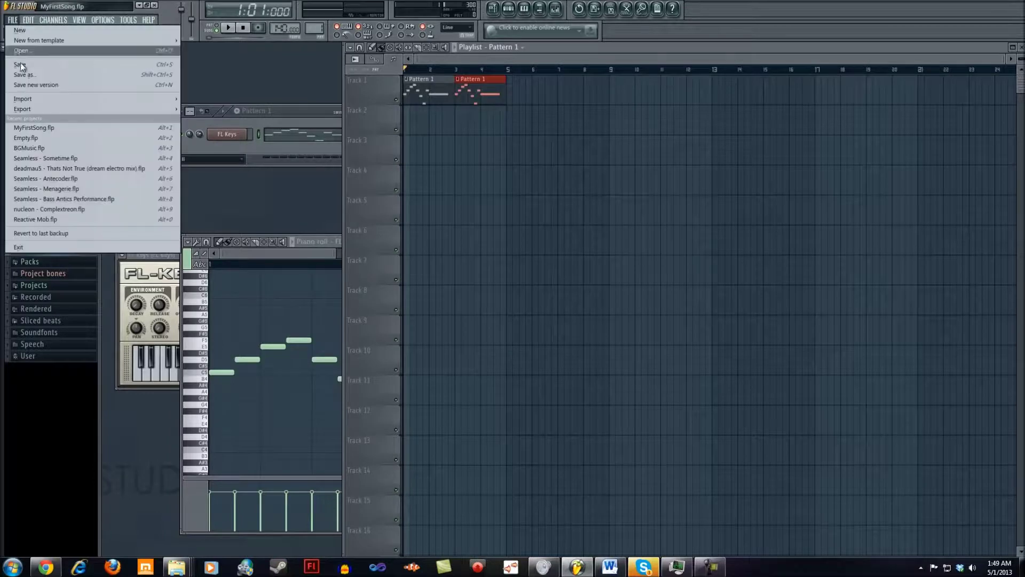
mouse_move(40, 110)
left_click(231, 130)
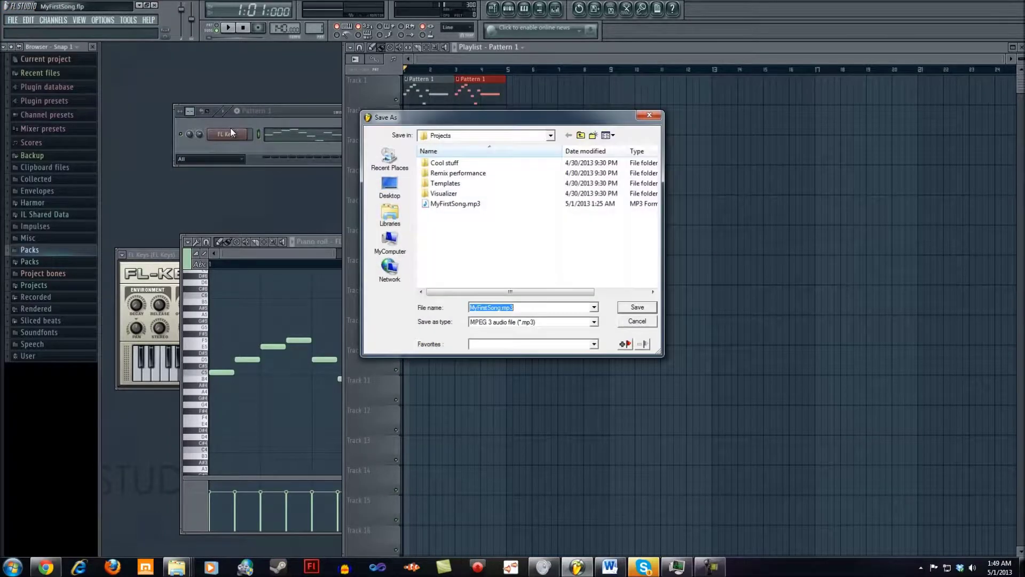
left_click(637, 310)
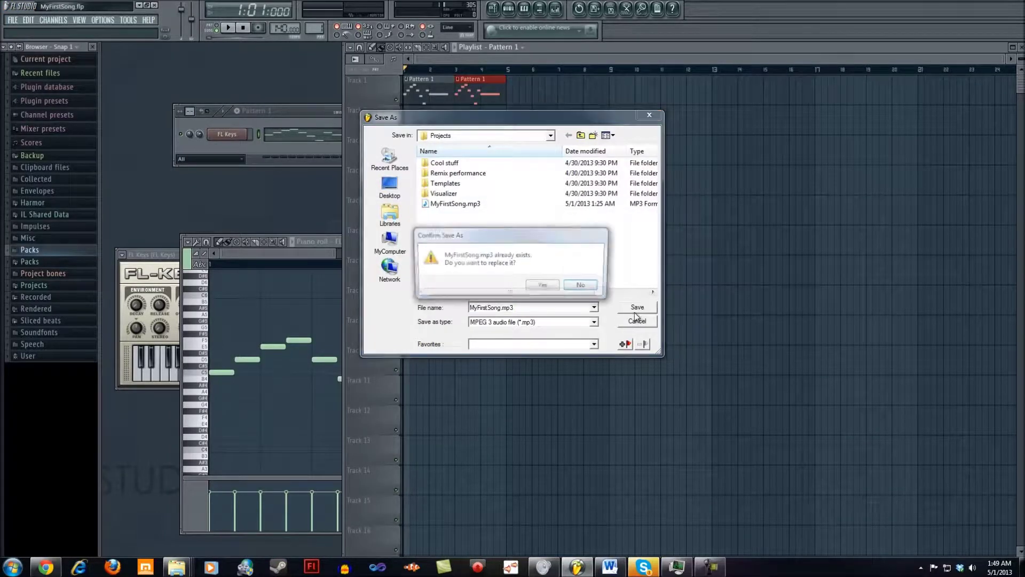
left_click(543, 286)
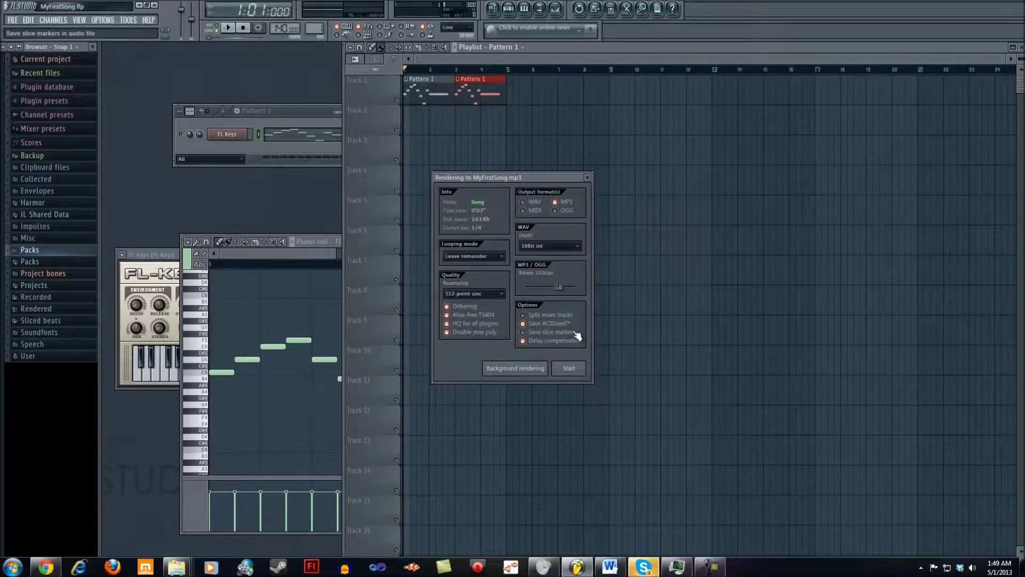
left_click_drag(515, 175, 311, 152)
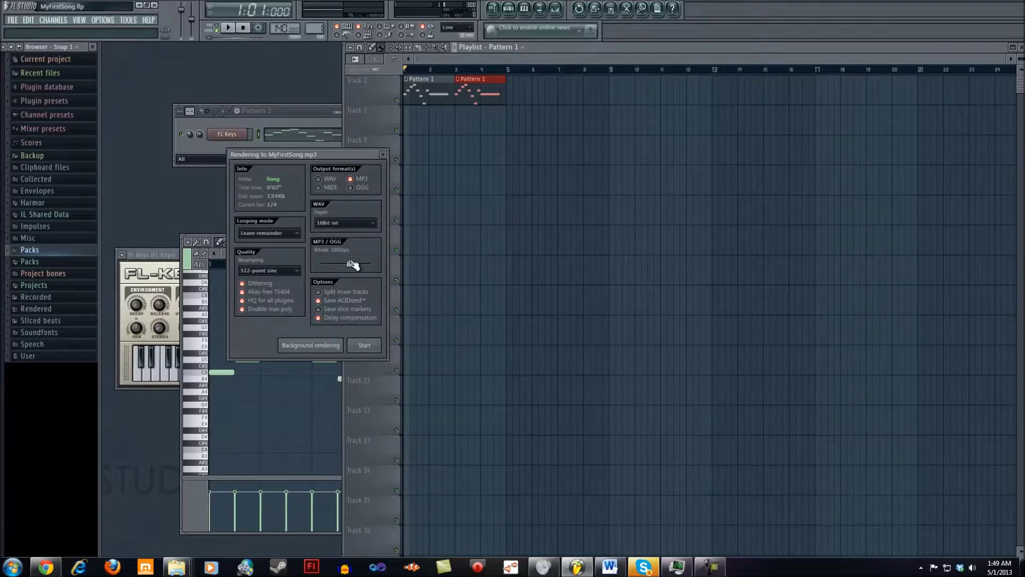
left_click(376, 345)
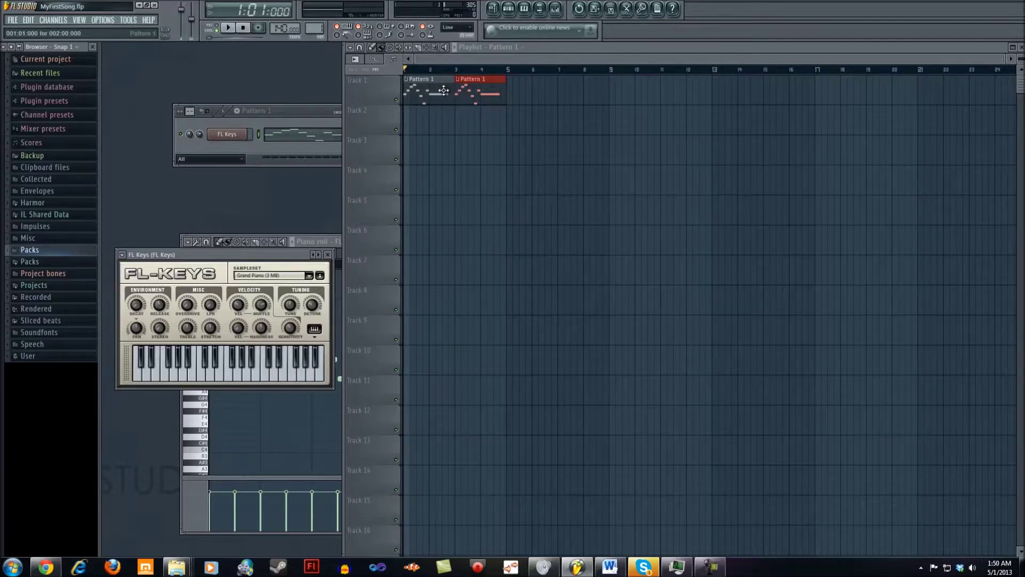
Step: Navigate the Explorer window up from the Minimal template folder to the Projects folder
mouse_move(176, 564)
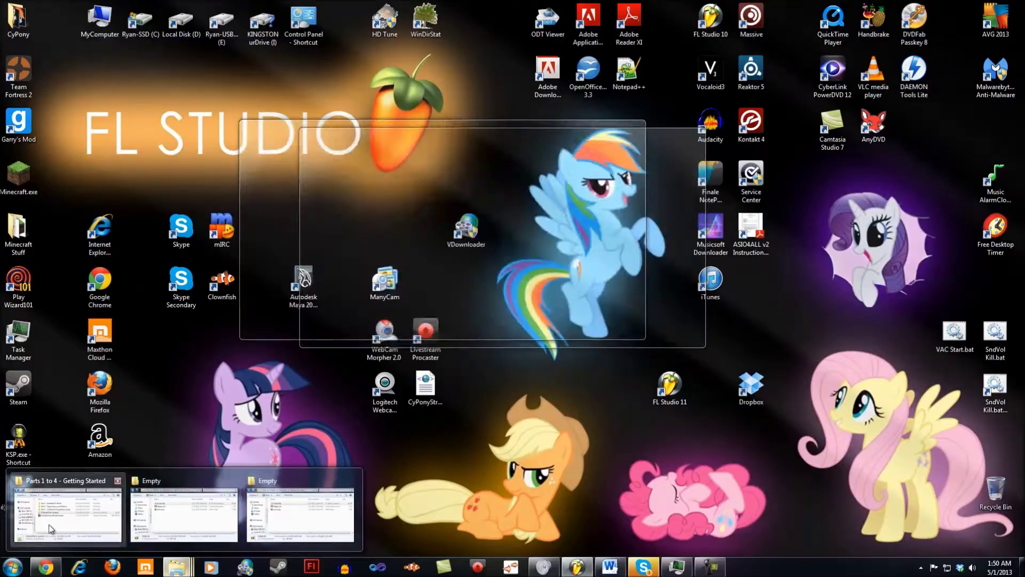
left_click(184, 513)
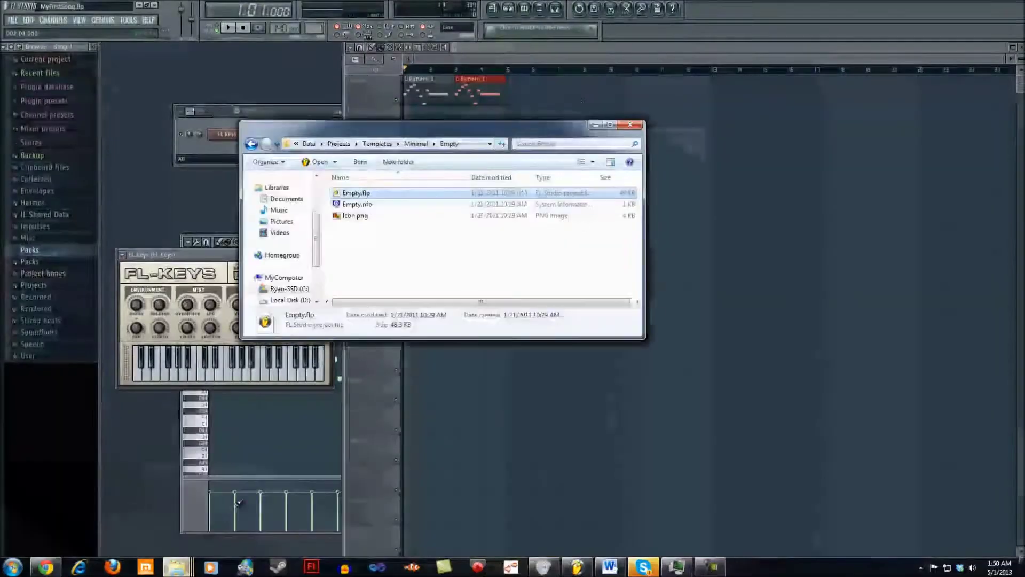
left_click(420, 145)
left_click(377, 143)
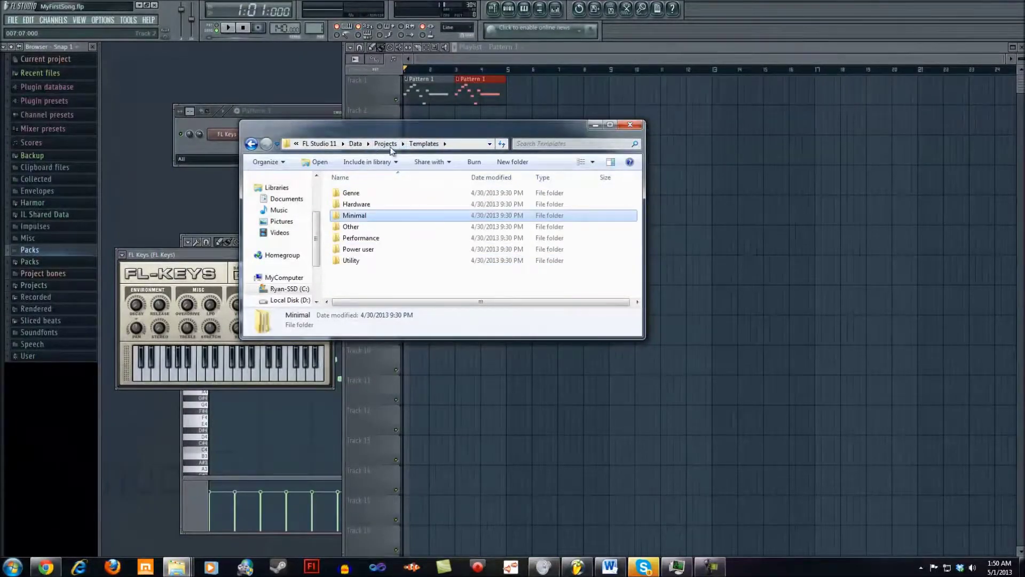
left_click(382, 144)
left_click(384, 275)
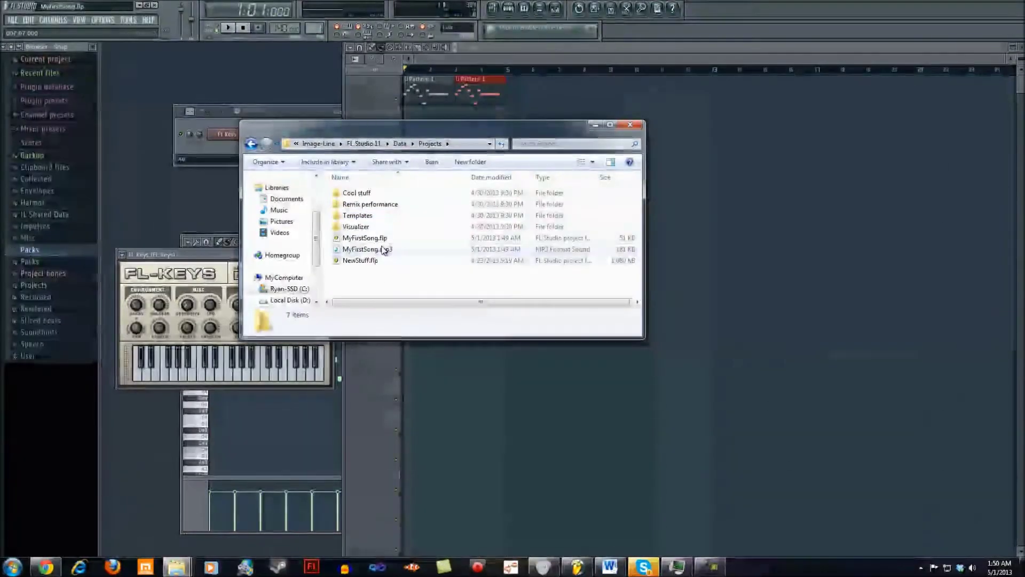
Step: Play MyFirstSong.mp3, pause it, and close the media player
double_click(383, 250)
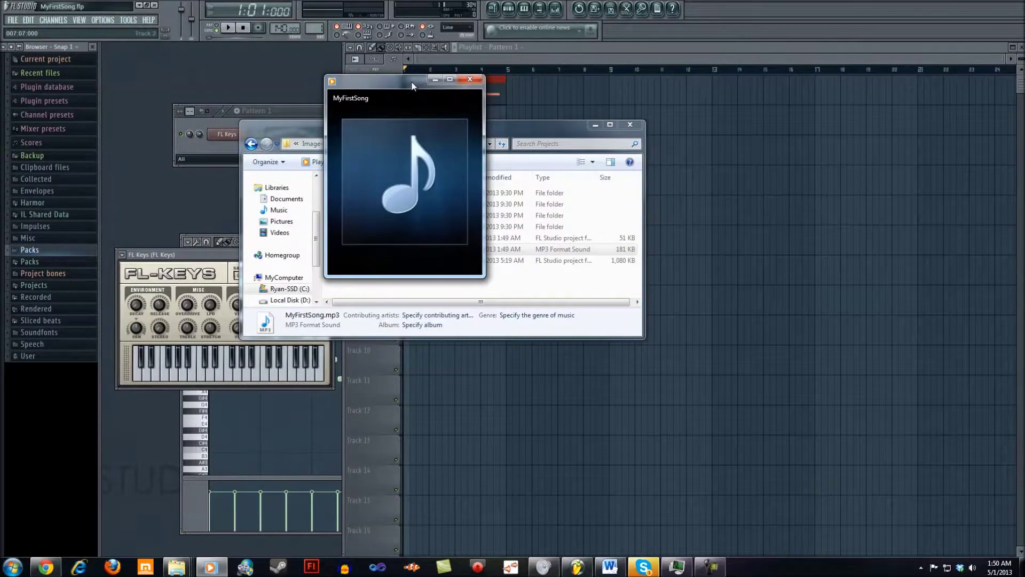
mouse_move(421, 224)
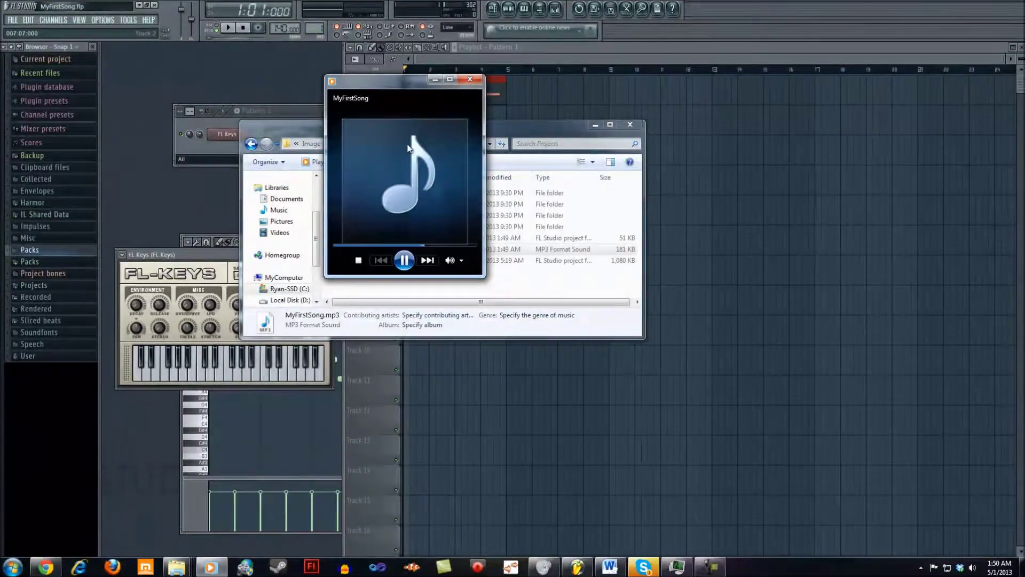
left_click(404, 260)
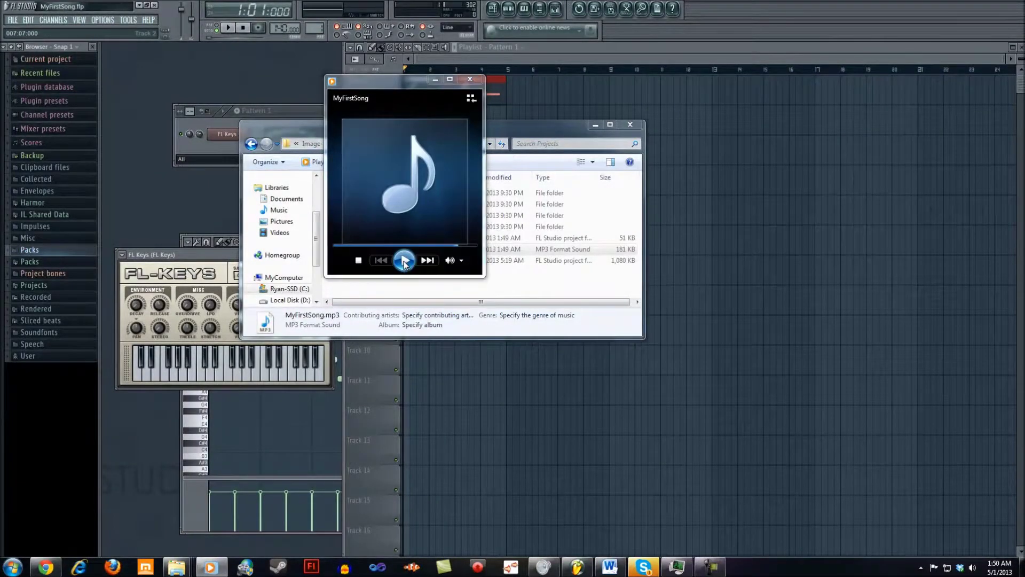
left_click(469, 79)
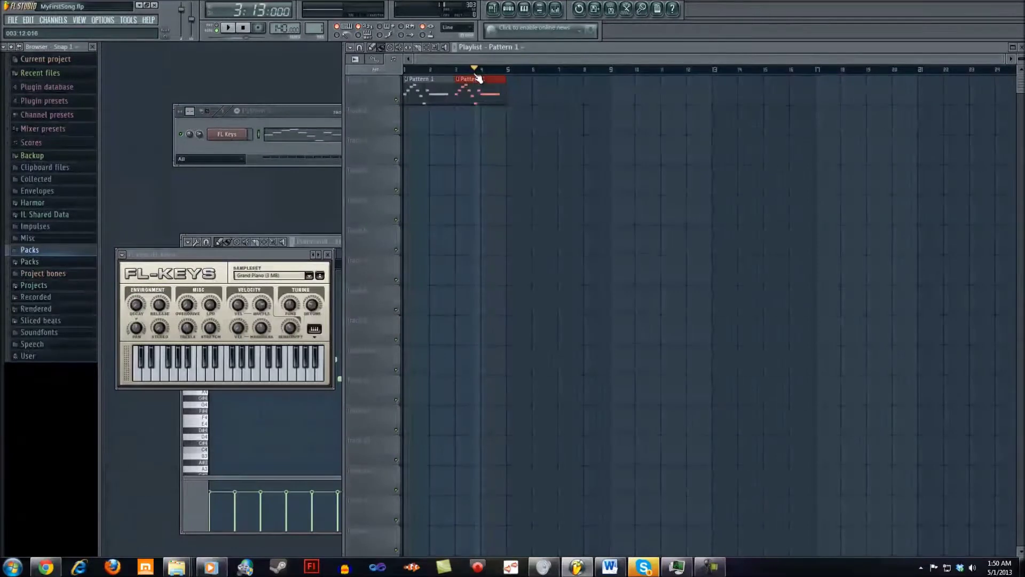
left_click(473, 69)
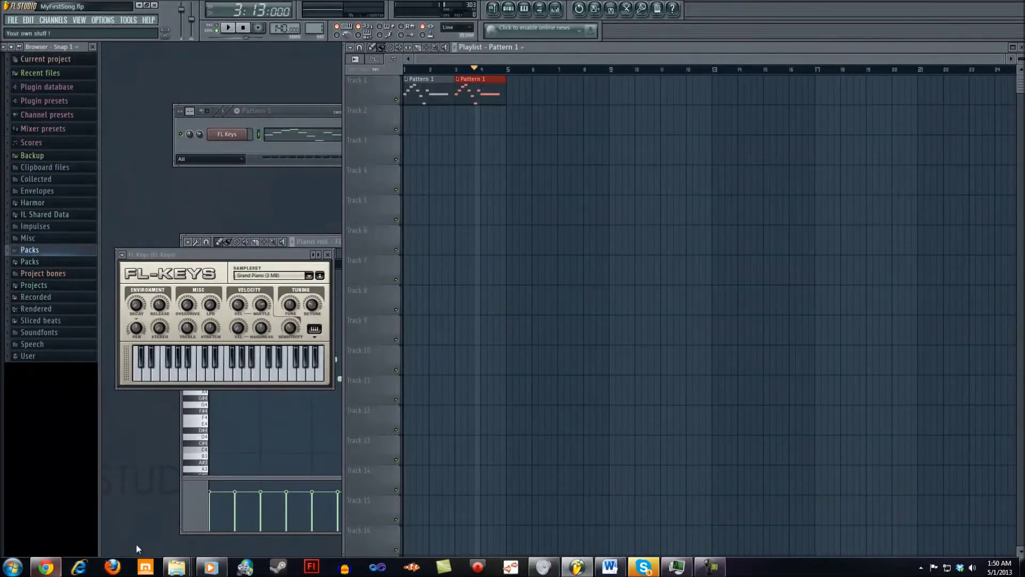
Step: Bring the Projects folder window back showing MyFirstSong.flp and MyFirstSong.mp3
mouse_move(167, 568)
left_click(218, 520)
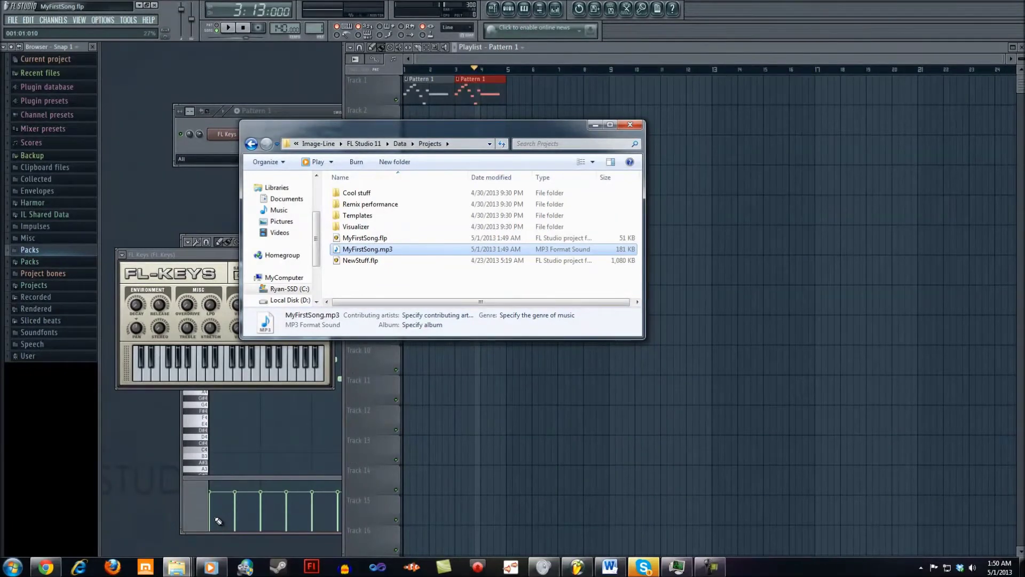
mouse_move(383, 302)
left_mouse_down()
mouse_move(390, 307)
mouse_move(381, 305)
left_mouse_up()
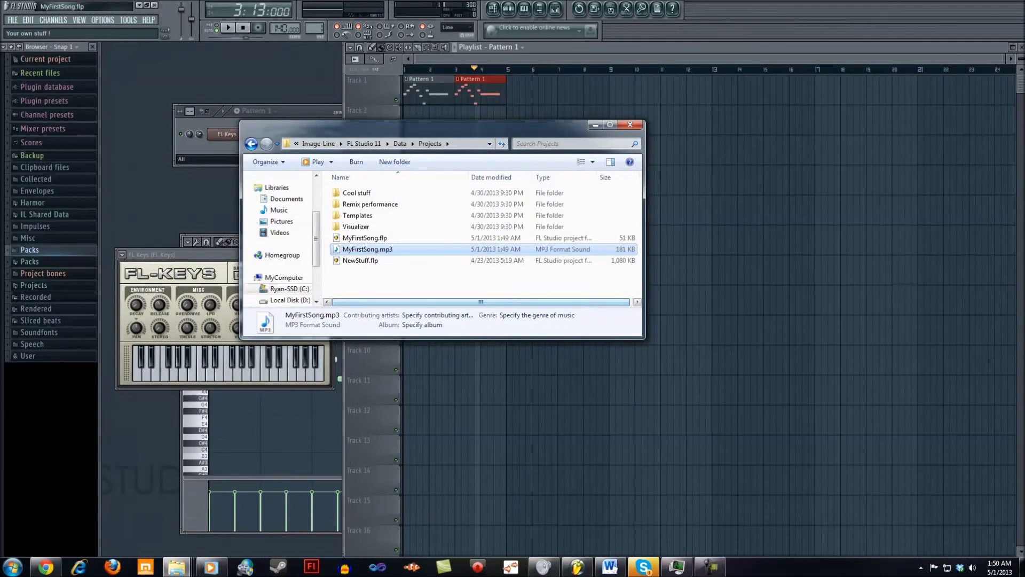